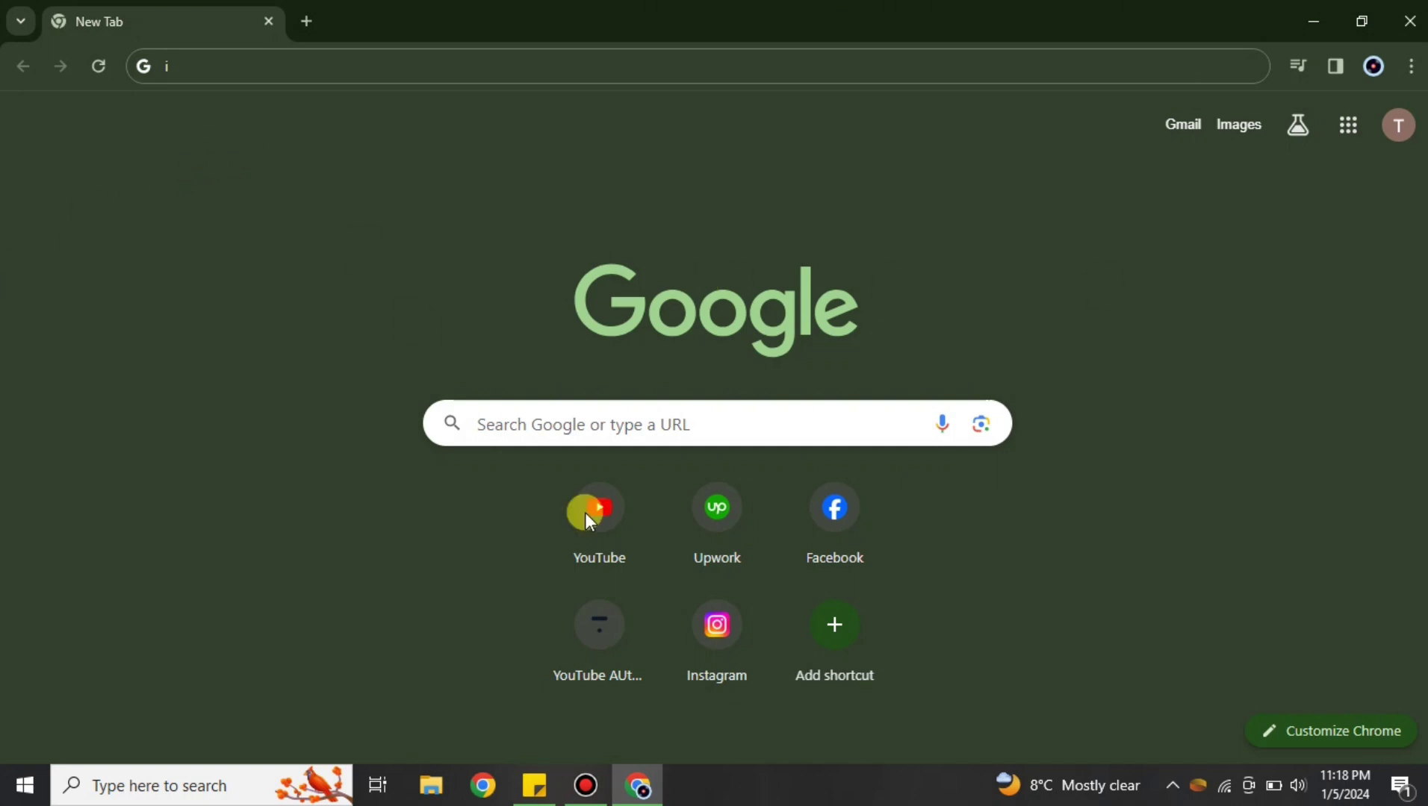
Open the T&T Furniture Page in Facebook and dismiss its 'How healthy is your Page?' card
{"action": "left_click", "coordinate": [822, 514]}
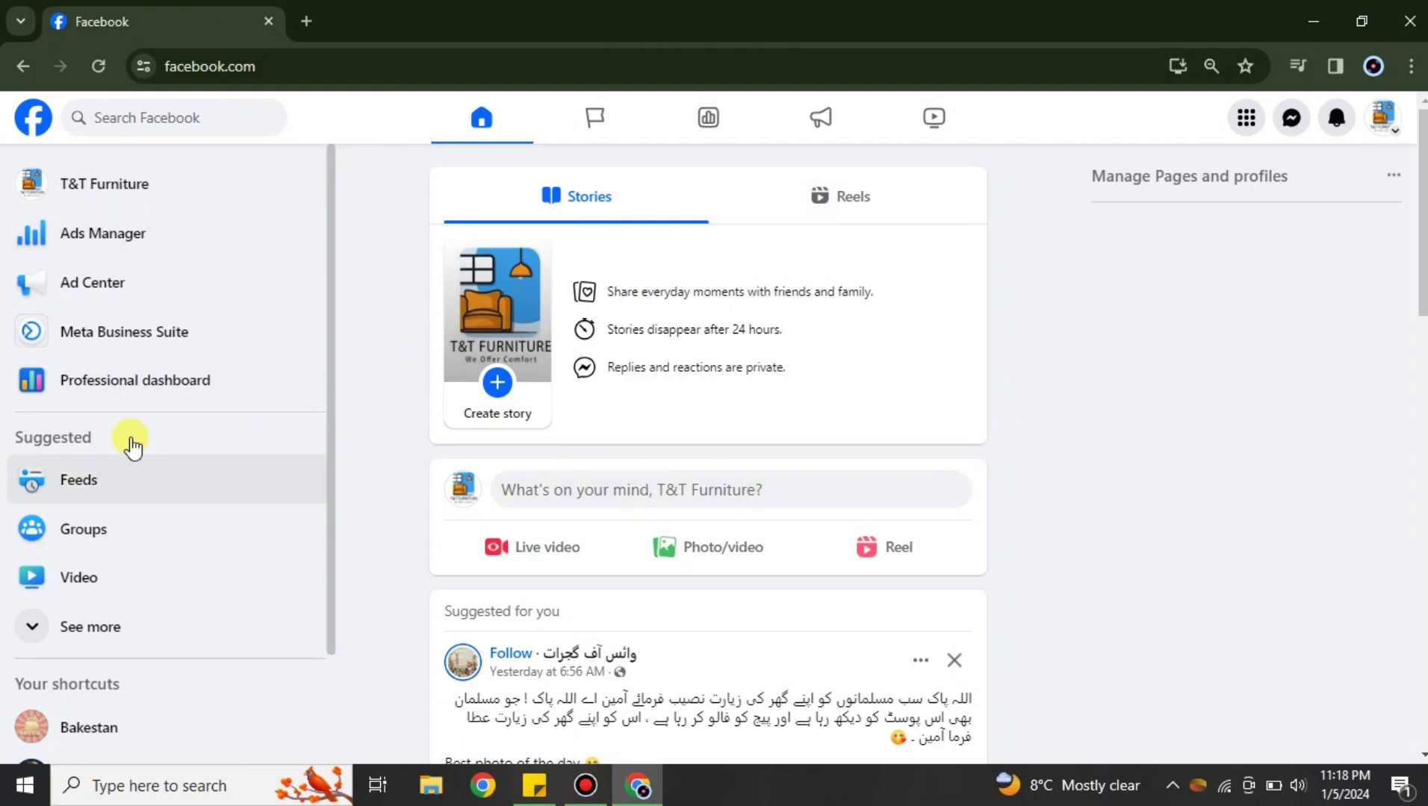
{"action": "left_click", "coordinate": [75, 202]}
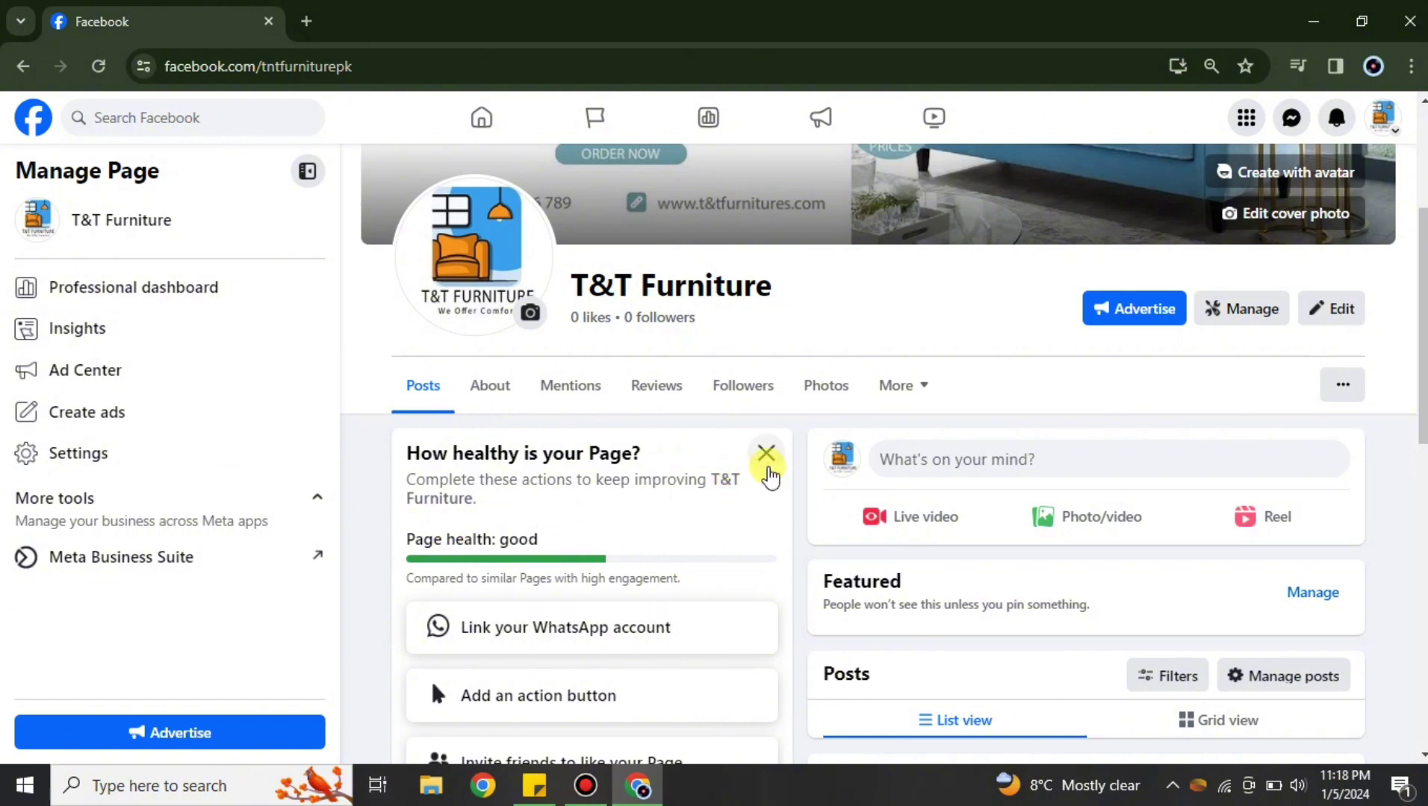
{"action": "left_click", "coordinate": [767, 454]}
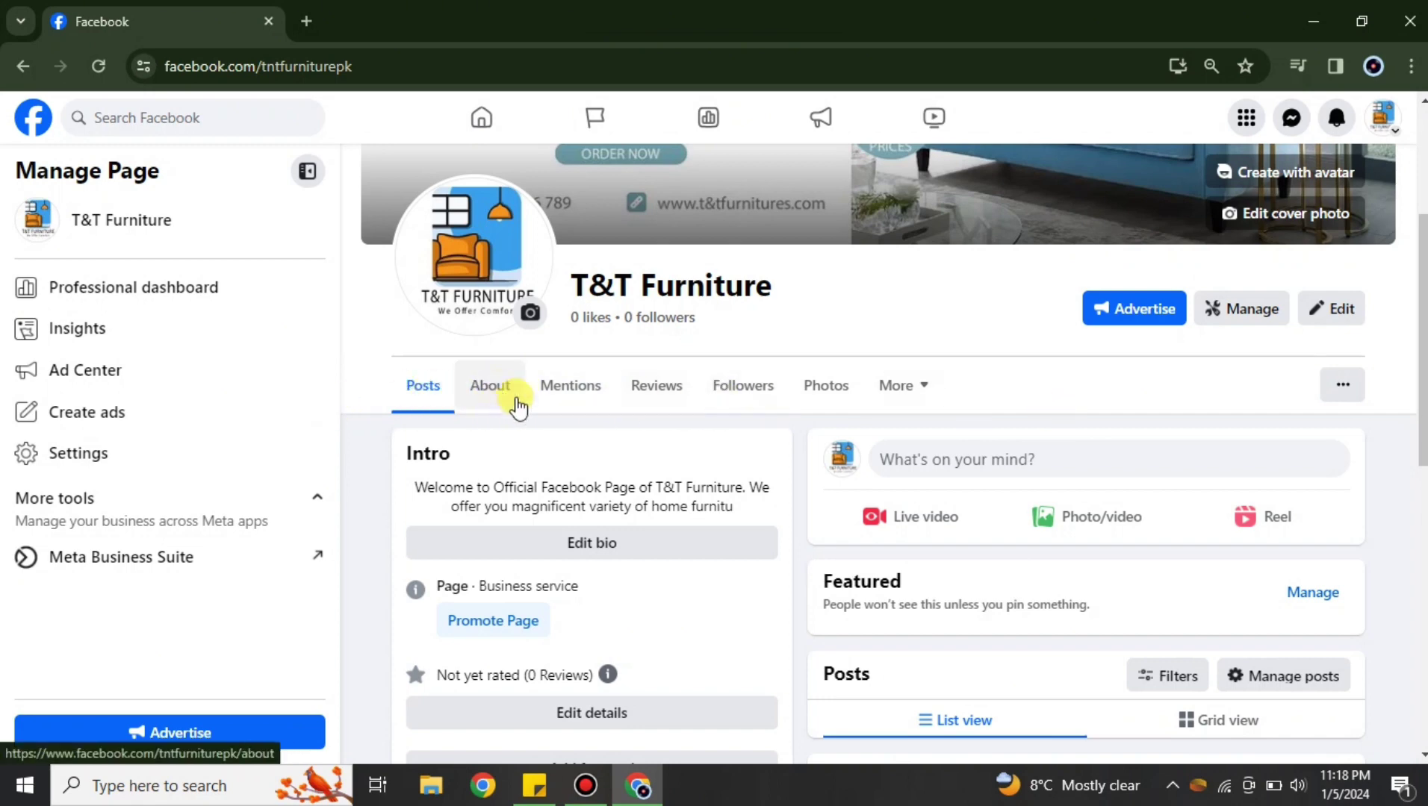
In About, add an Instagram entry under Websites and social links, ready for the username
{"action": "left_click", "coordinate": [501, 399]}
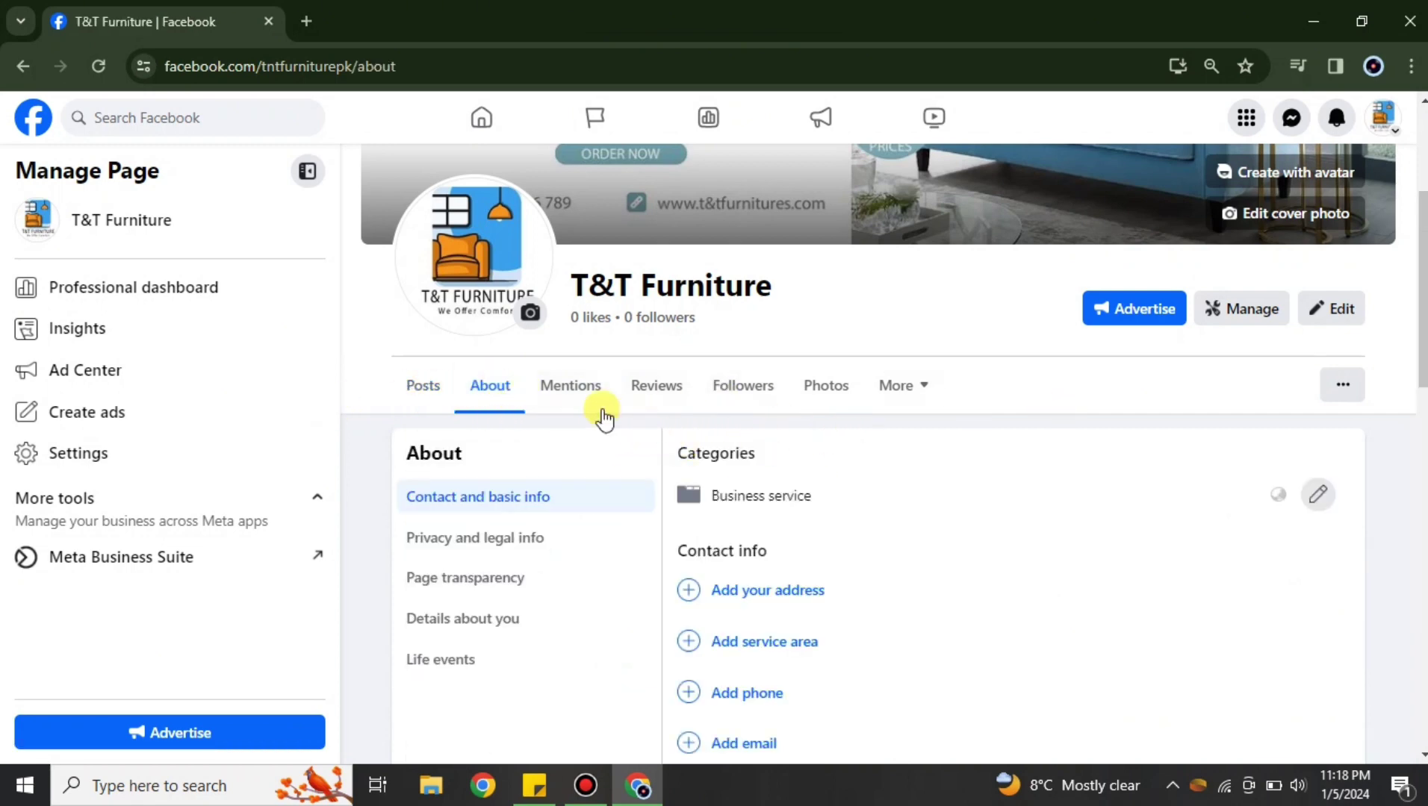
{"action": "scroll", "coordinate": [871, 577], "scroll_direction": "down", "scroll_amount": 3}
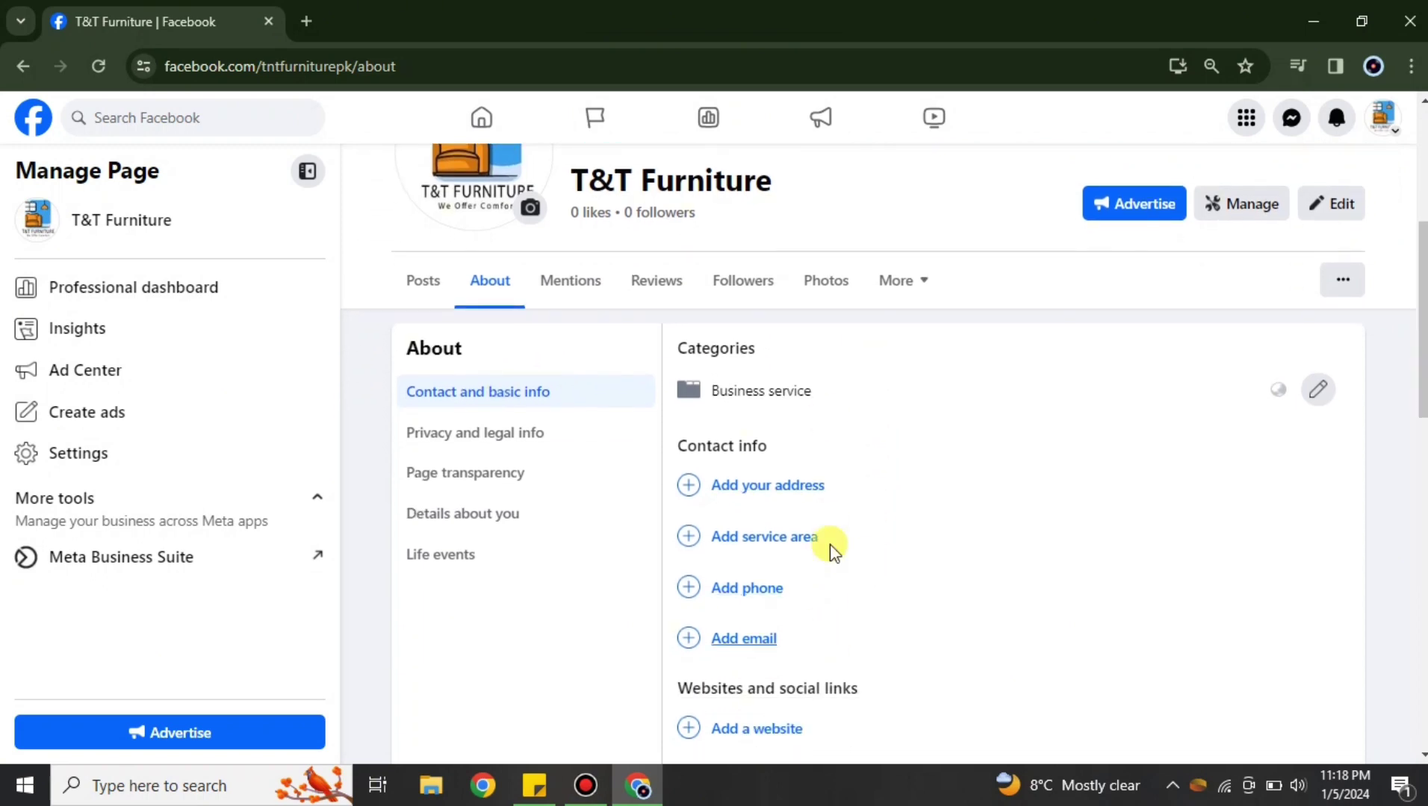
{"action": "scroll", "coordinate": [866, 485], "scroll_direction": "down", "scroll_amount": 3}
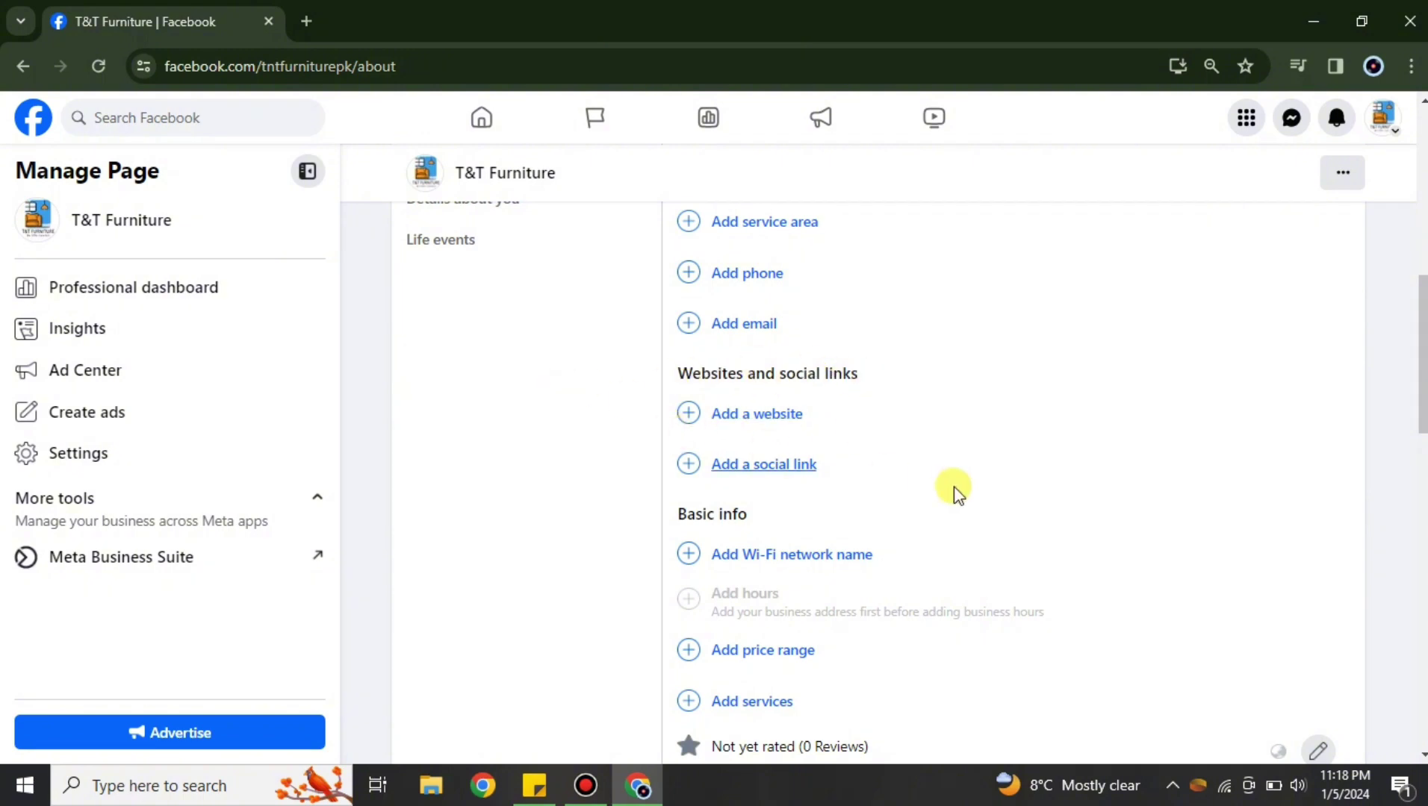
{"action": "left_click", "coordinate": [751, 466]}
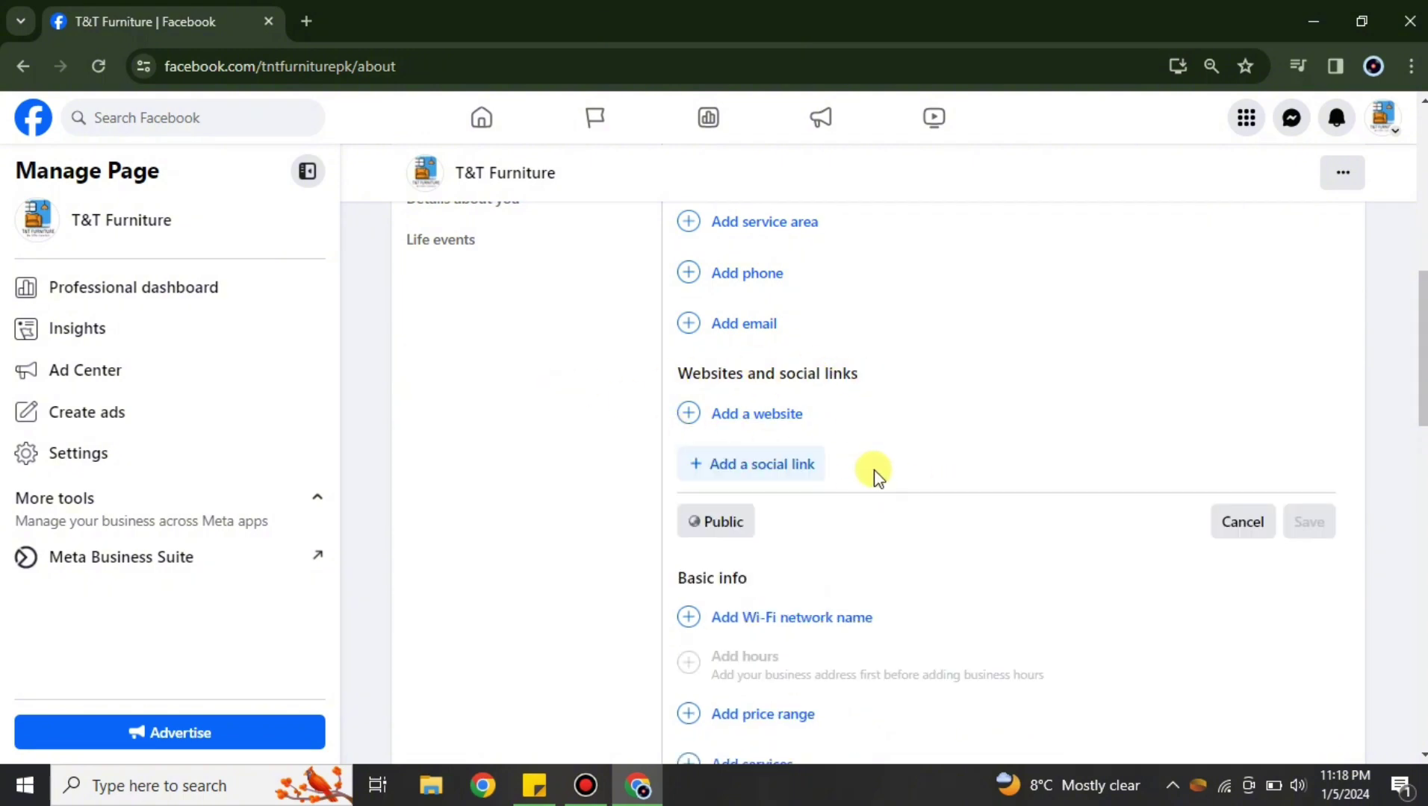
{"action": "left_click", "coordinate": [728, 481]}
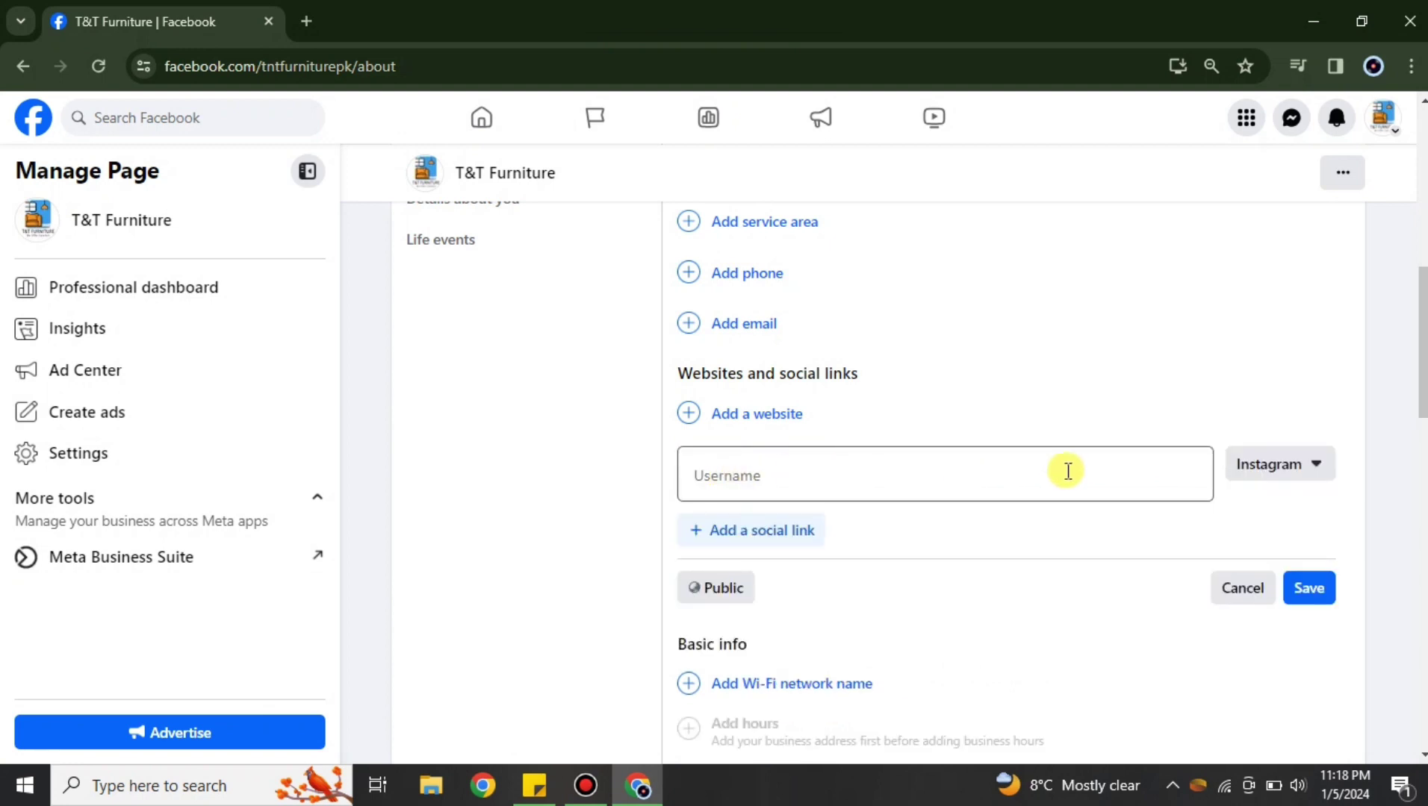
{"action": "left_click", "coordinate": [1316, 466]}
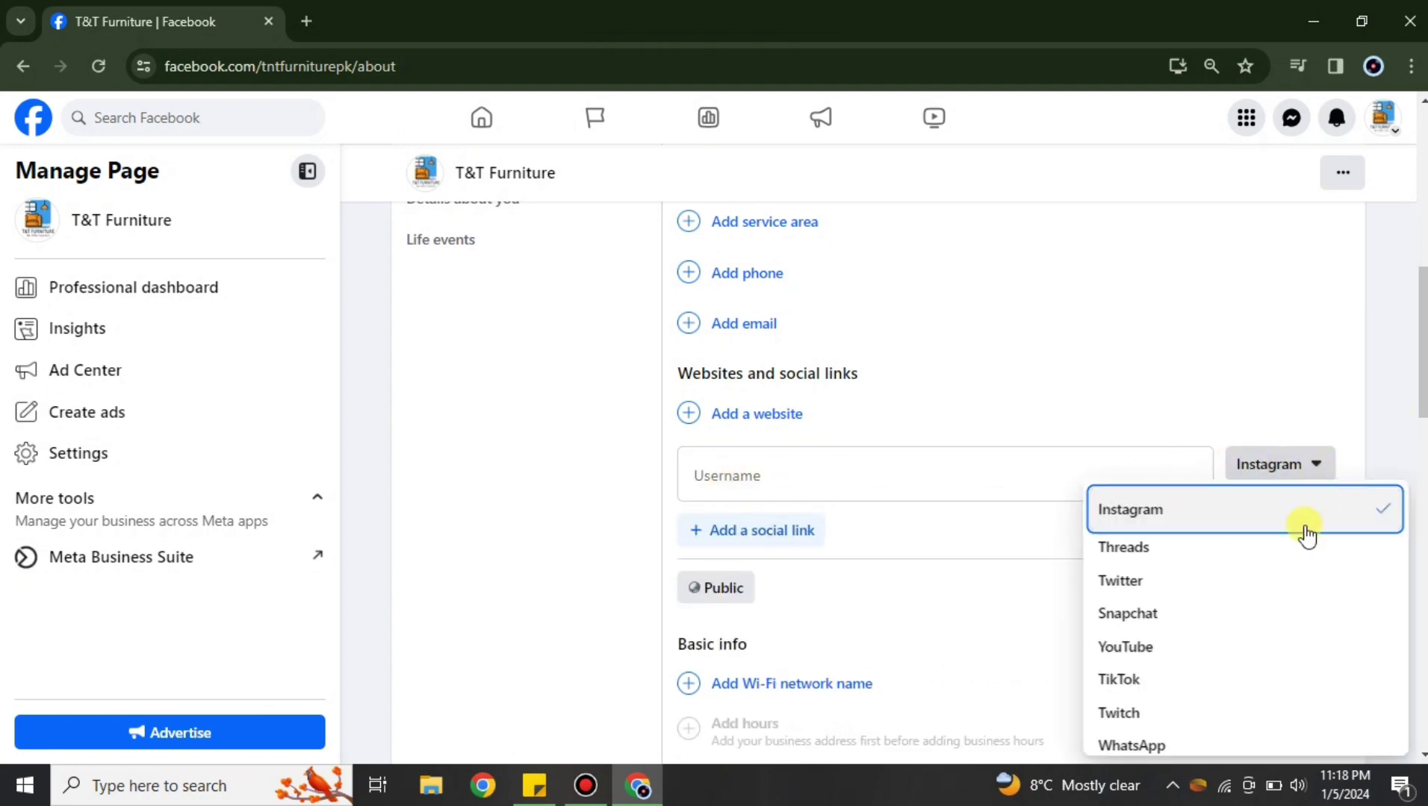
{"action": "left_click", "coordinate": [1194, 512]}
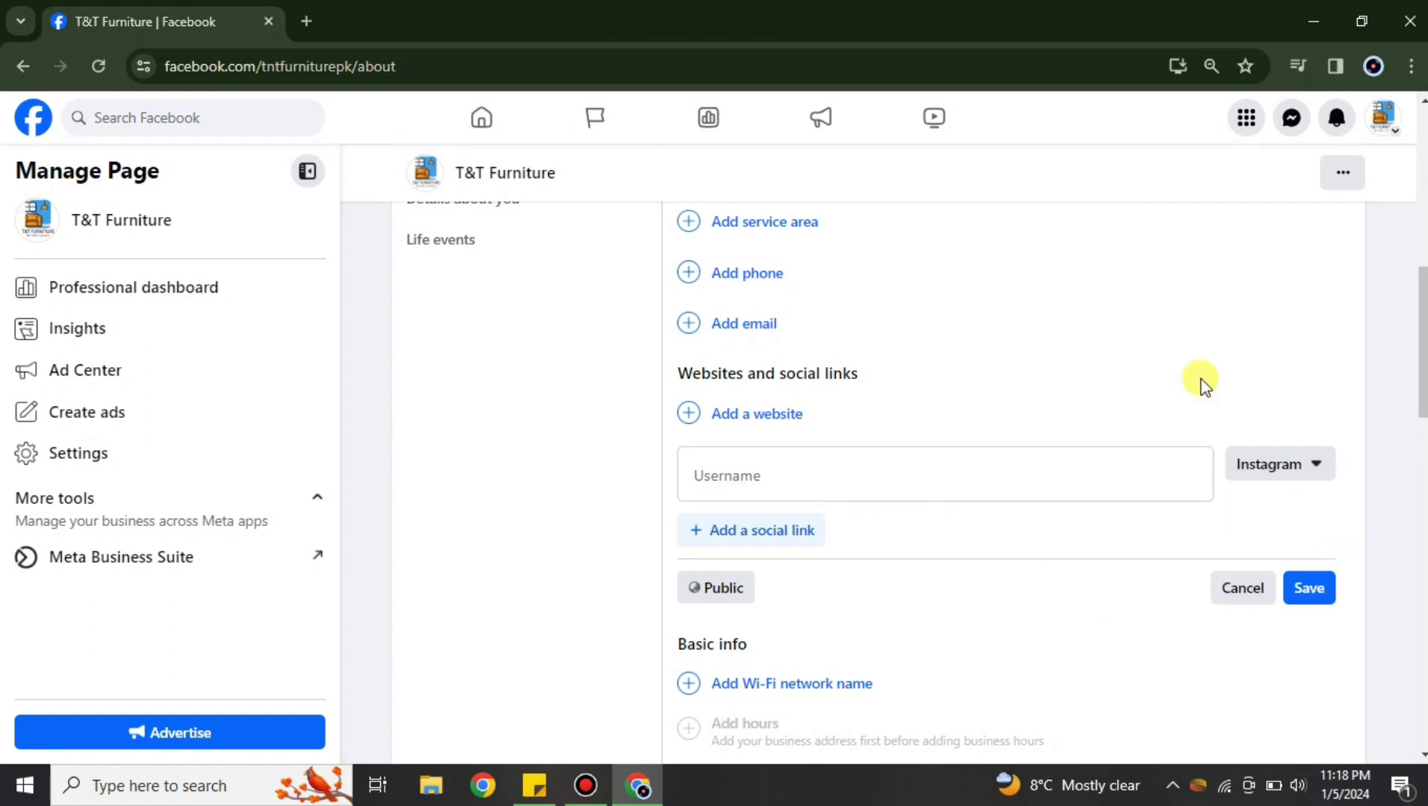
{"action": "left_click", "coordinate": [785, 484]}
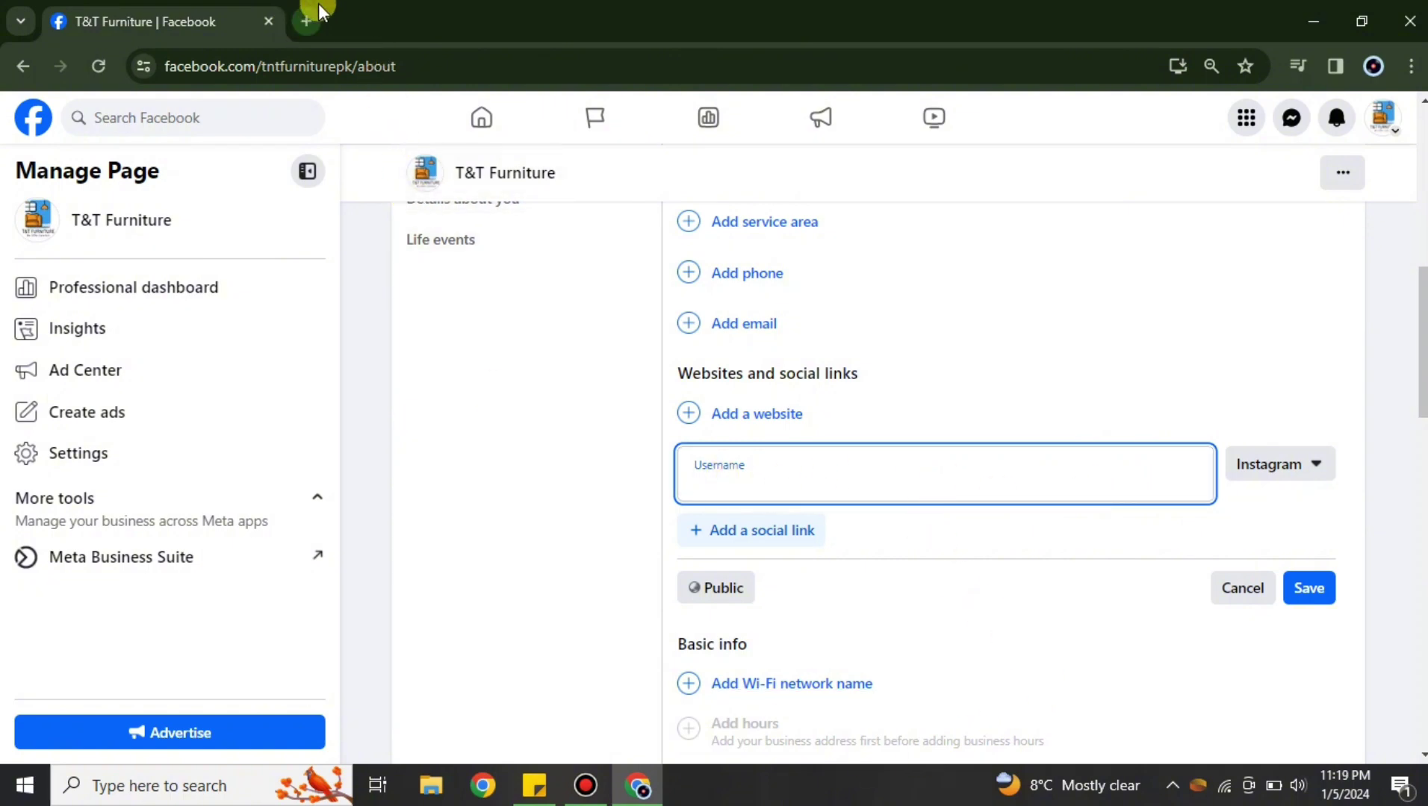
In a new browser tab, log in to Instagram with the account's username and password
{"action": "left_click", "coordinate": [301, 16]}
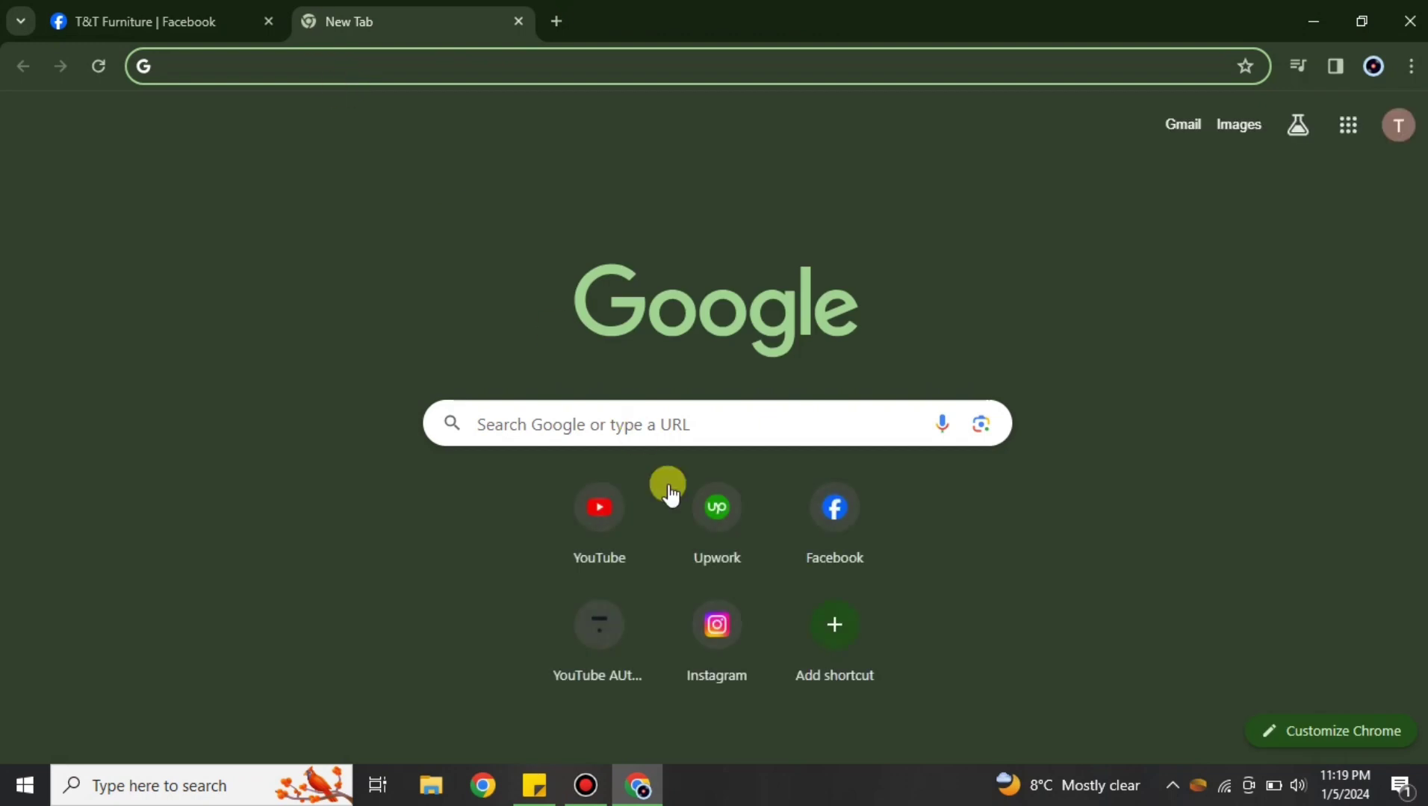
{"action": "left_click", "coordinate": [719, 627]}
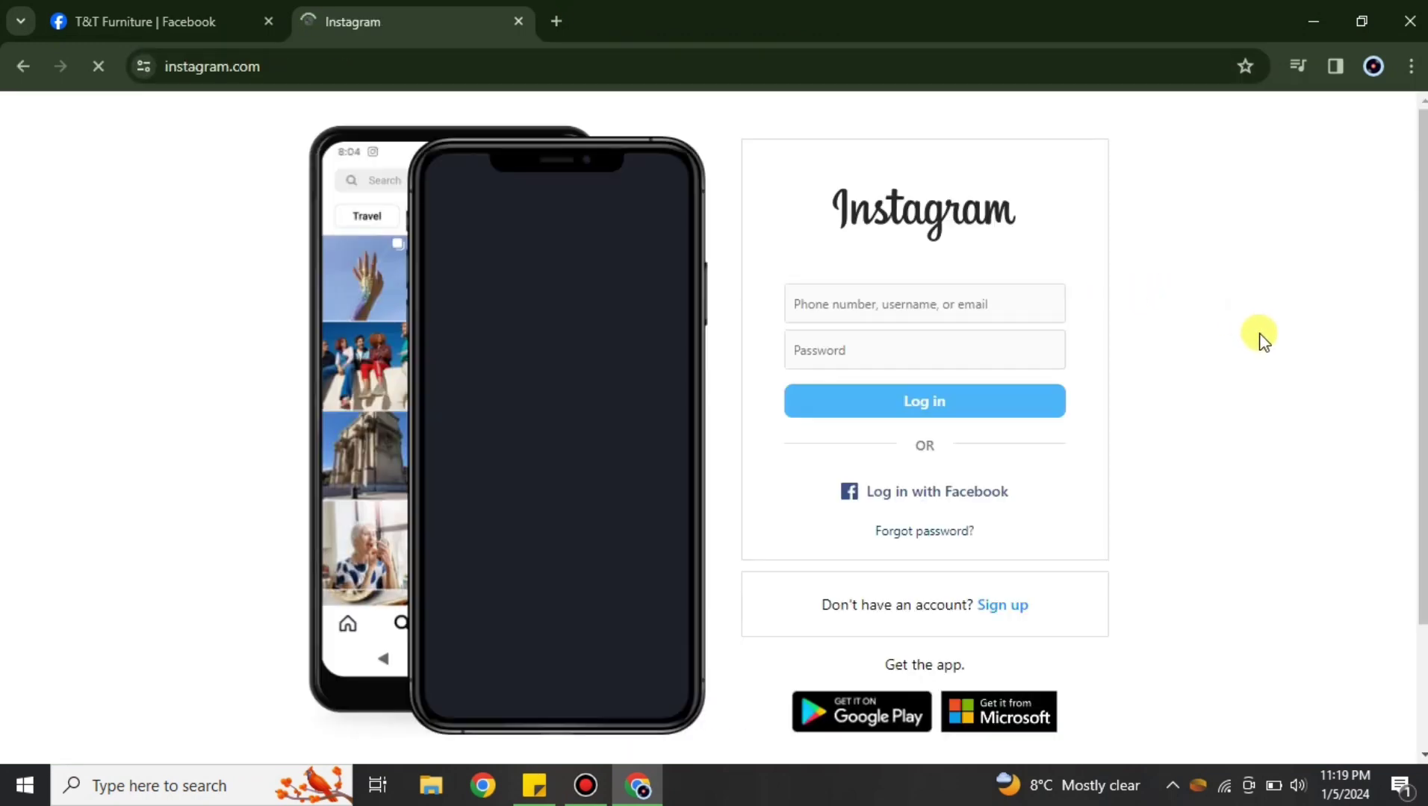
{"action": "left_click", "coordinate": [921, 315]}
{"action": "type", "text": "ad"}
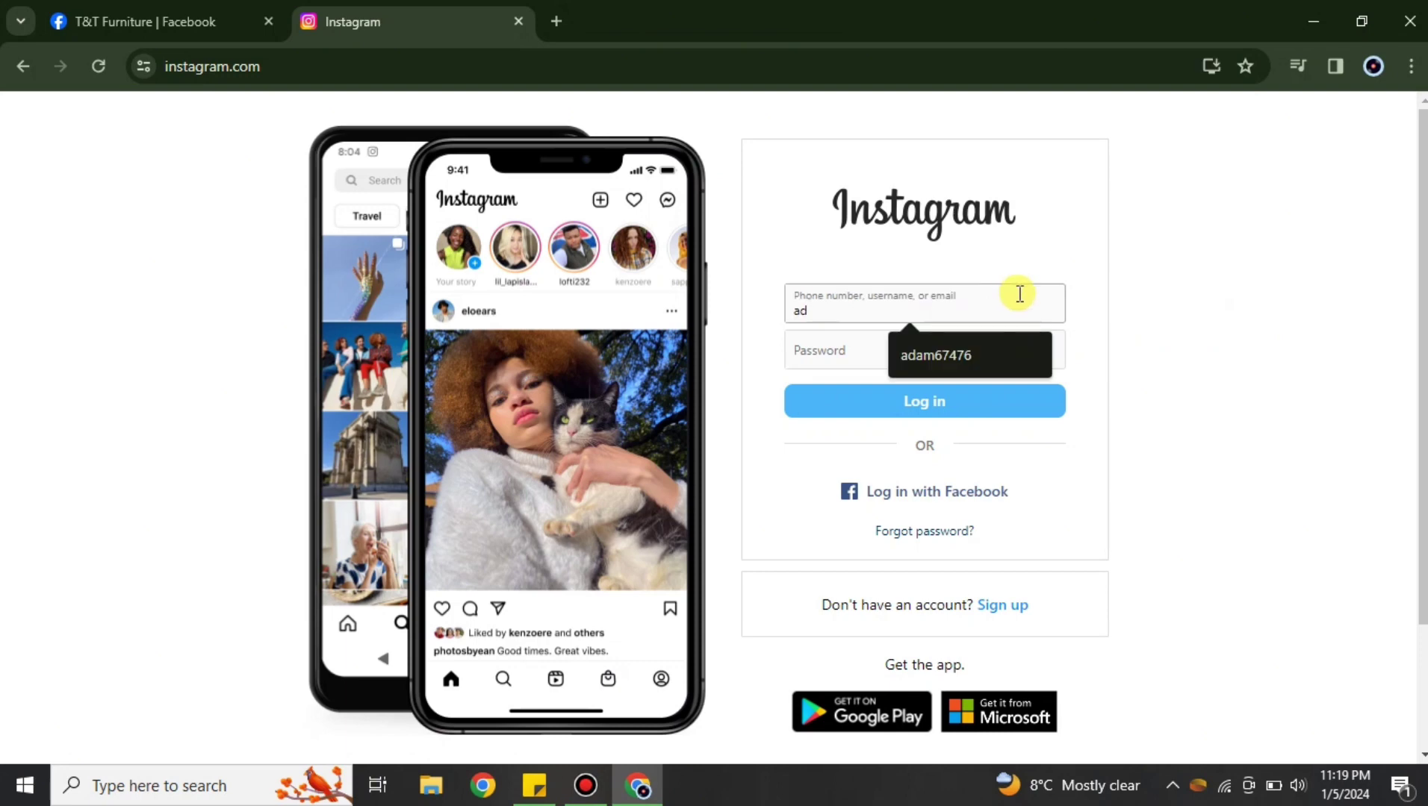
{"action": "type", "text": "am.ison"}
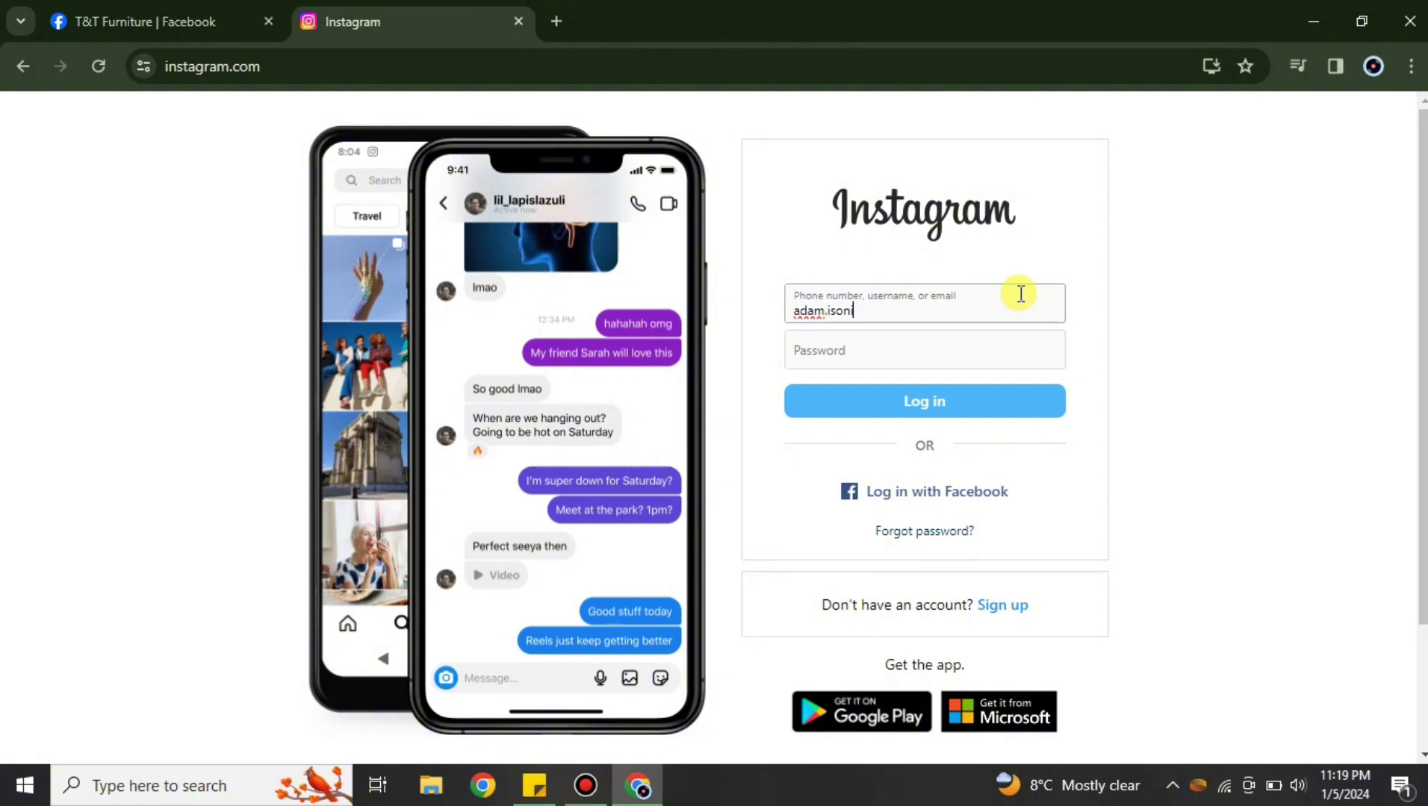
{"action": "type", "text": "insta"}
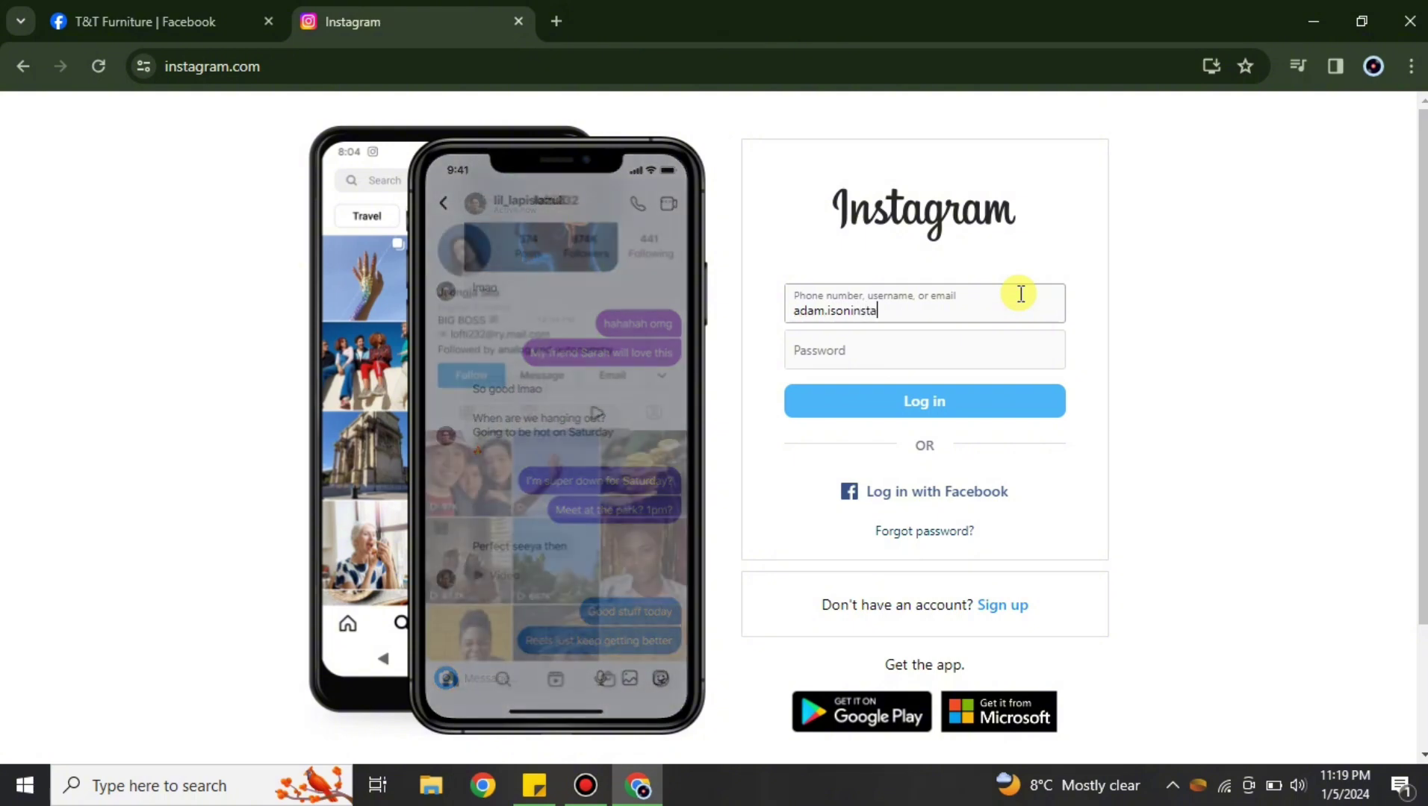
{"action": "left_click", "coordinate": [882, 358]}
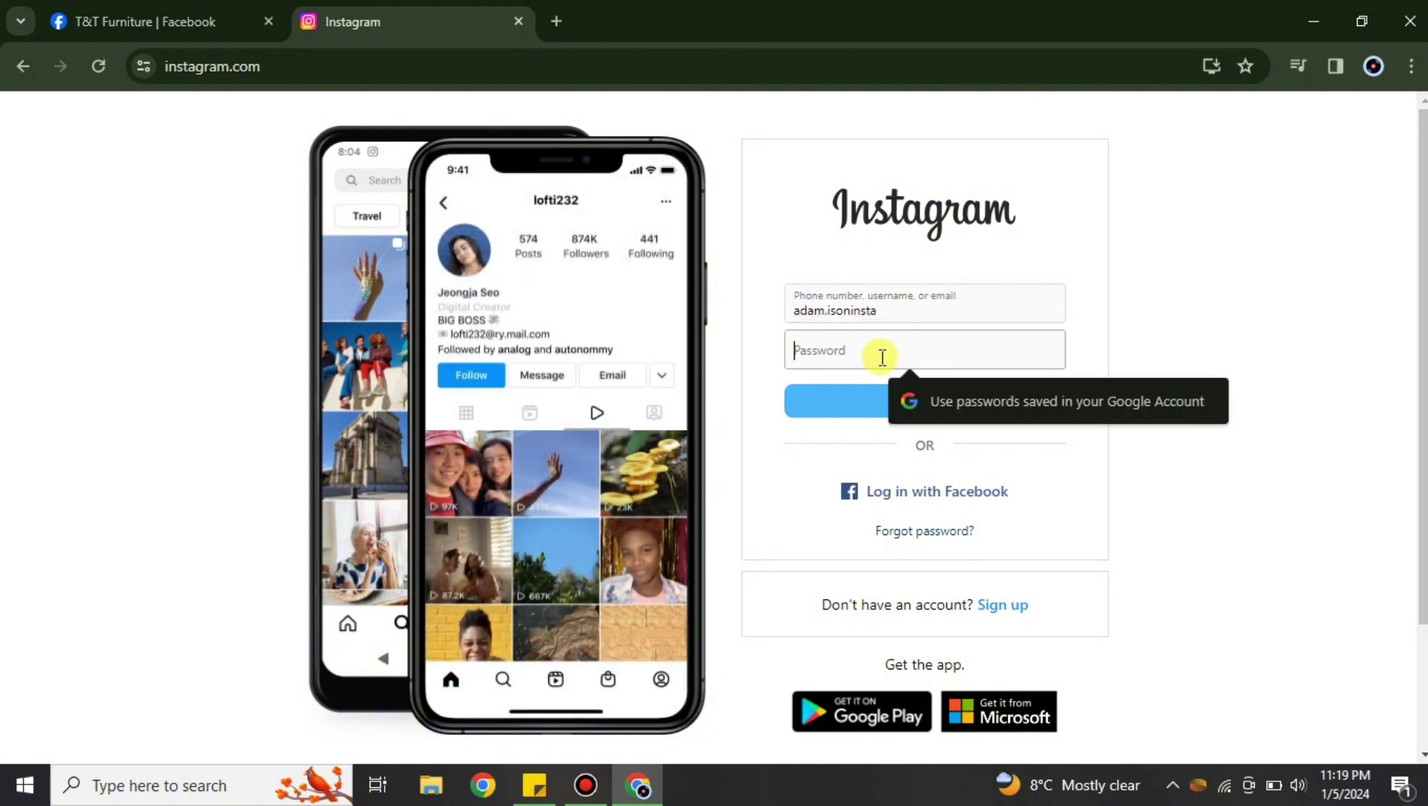
{"action": "type", "text": "••"}
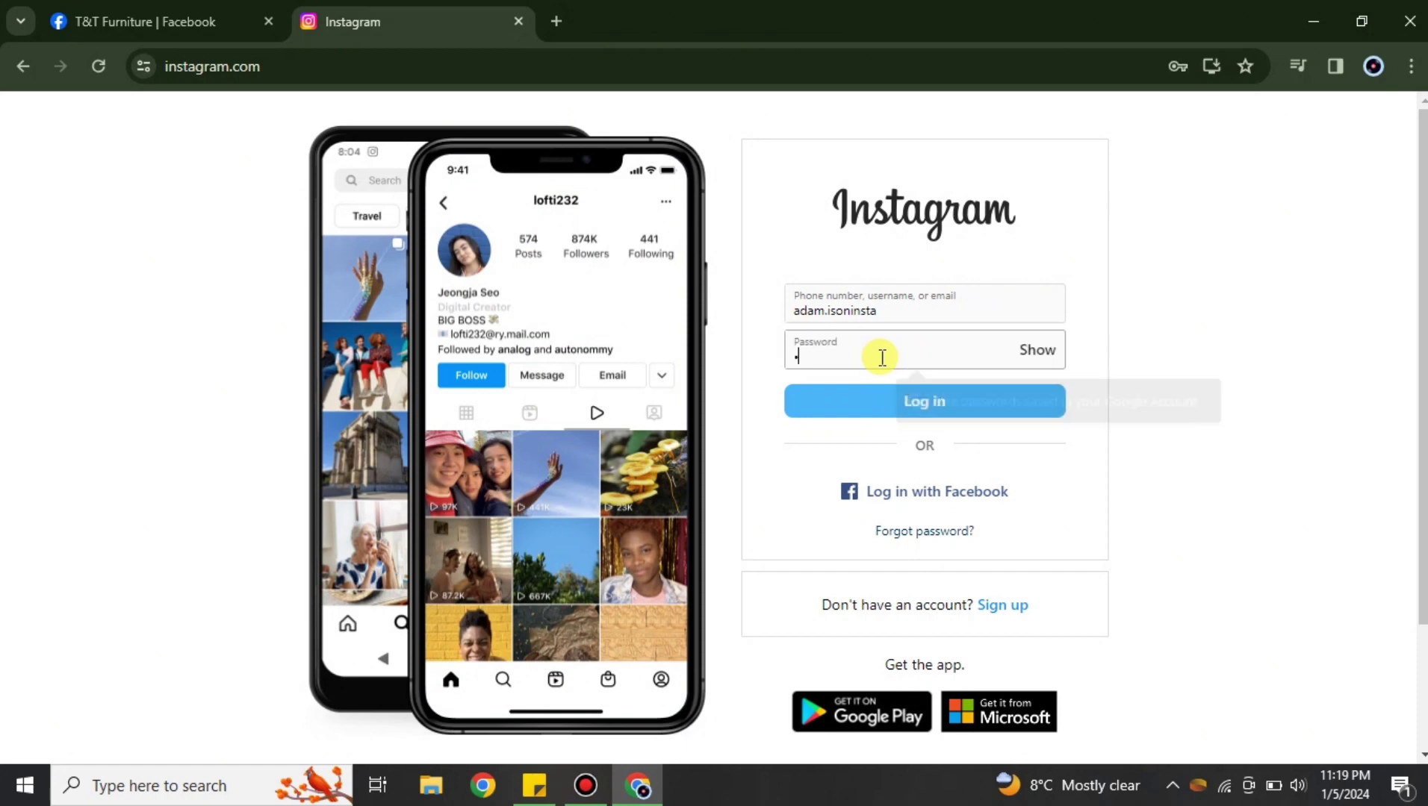
{"action": "type", "text": "•••••"}
{"action": "left_click", "coordinate": [924, 403]}
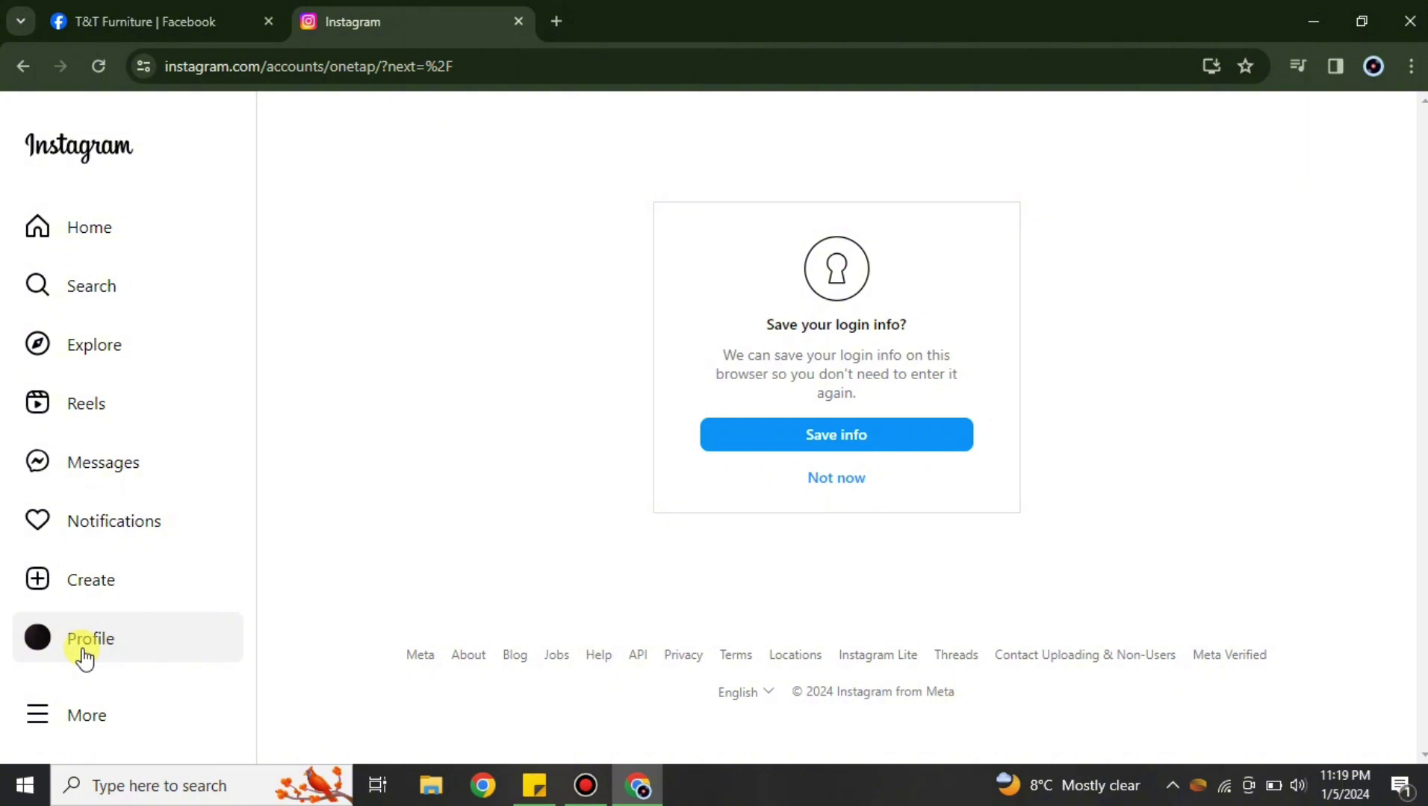
Copy the username shown at the top of the Instagram account's own profile page
{"action": "left_click", "coordinate": [150, 642]}
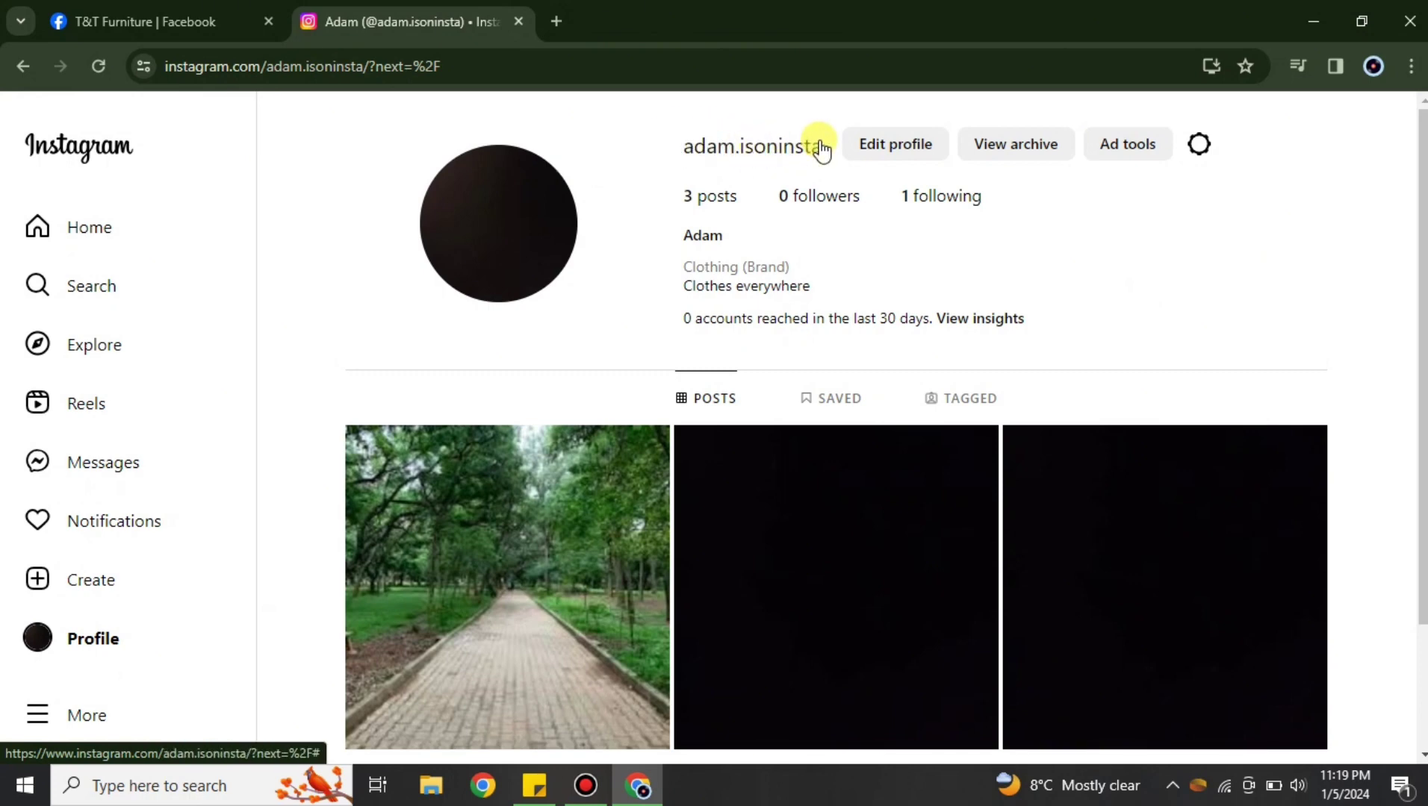
{"action": "left_click_drag", "start_coordinate": [821, 144], "coordinate": [678, 141]}
{"action": "right_click", "coordinate": [728, 148]}
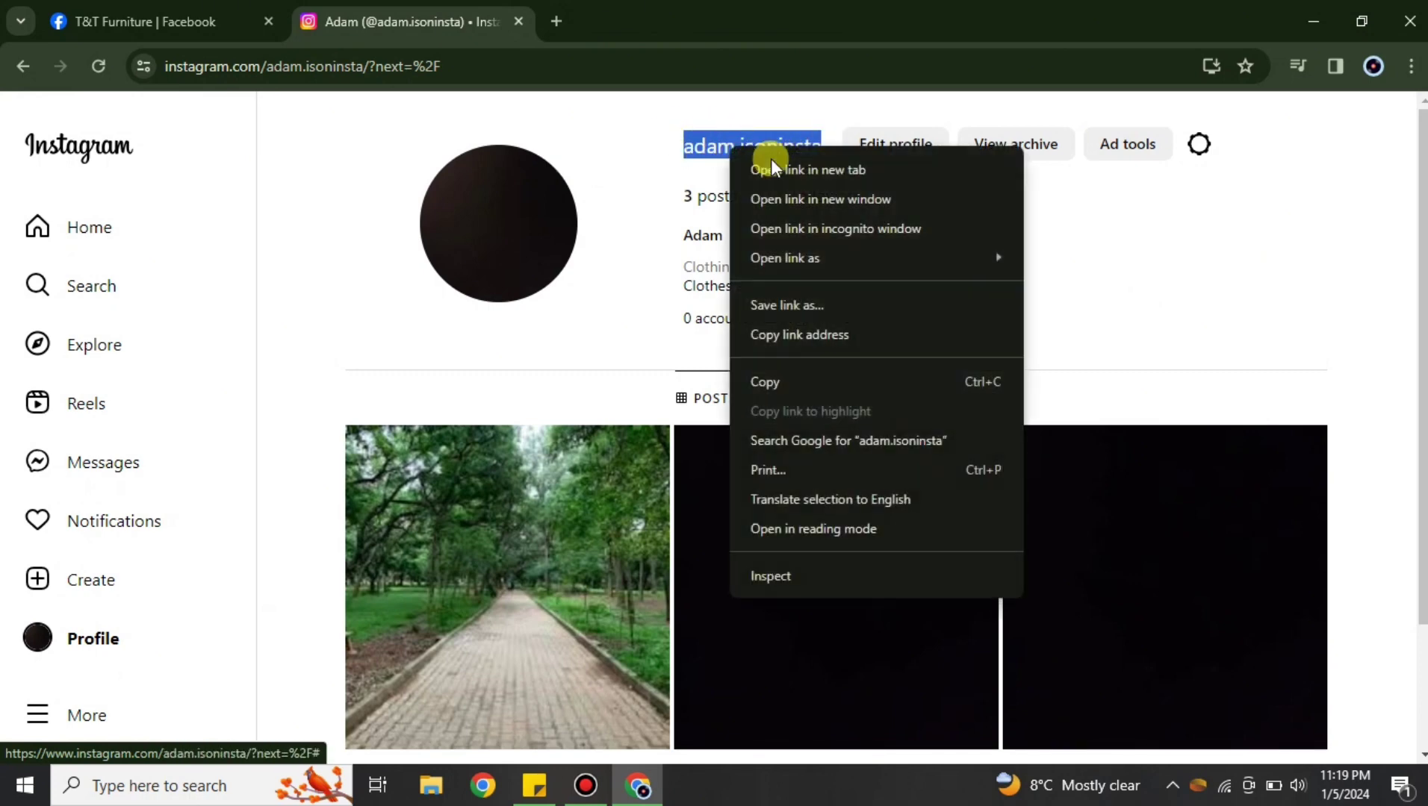
{"action": "left_click", "coordinate": [824, 380]}
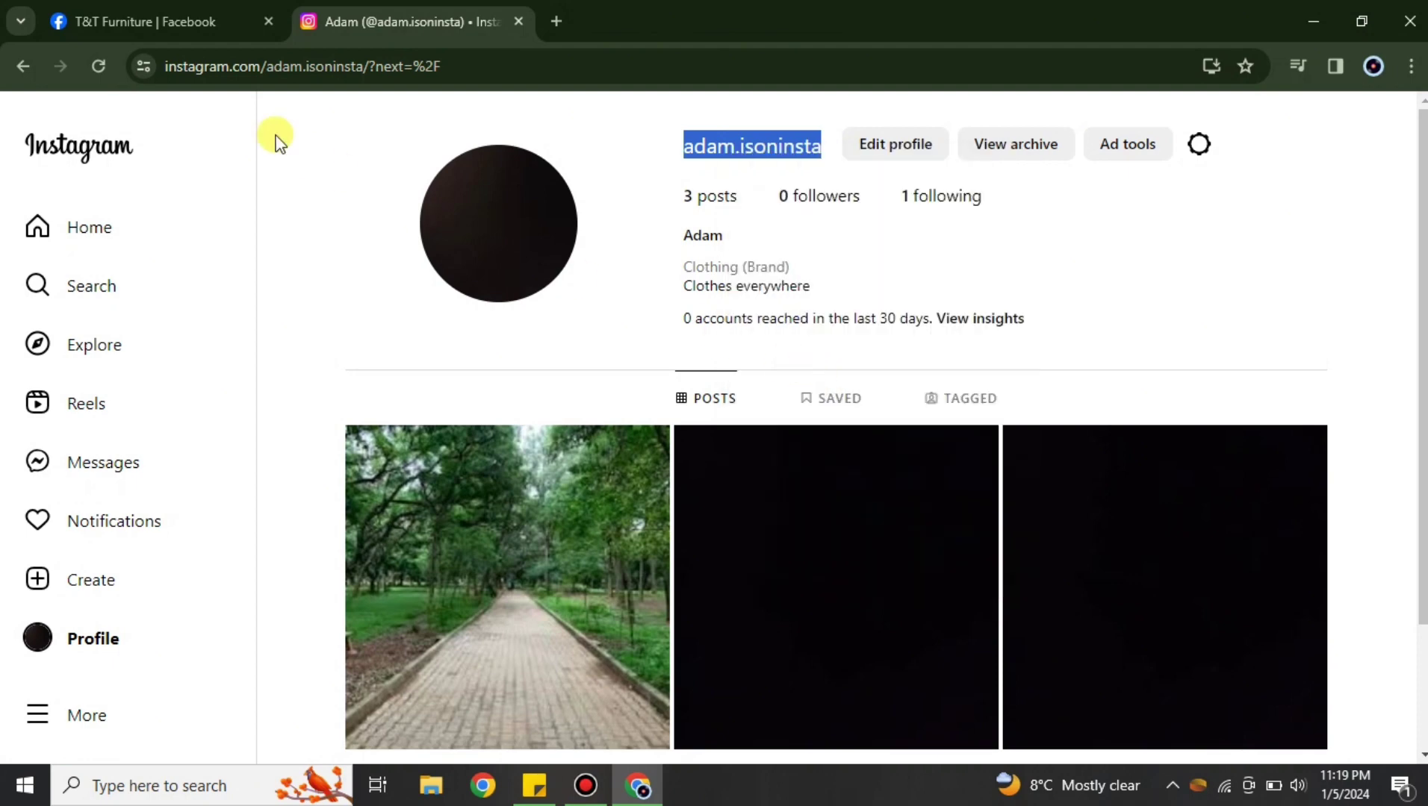
Paste the copied username into the Facebook Instagram Username field and save the link
{"action": "left_click", "coordinate": [134, 23]}
{"action": "right_click", "coordinate": [826, 479]}
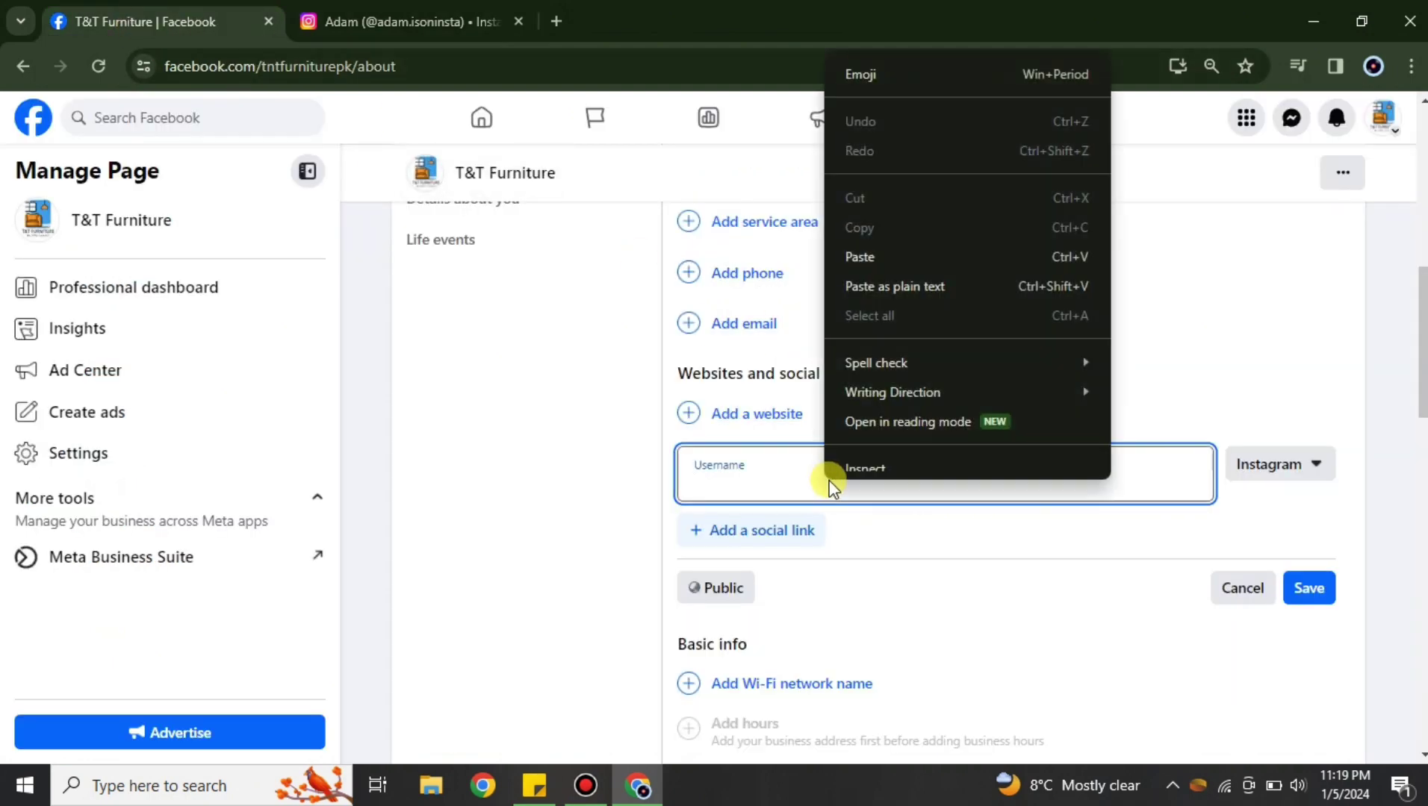
{"action": "left_click", "coordinate": [860, 275]}
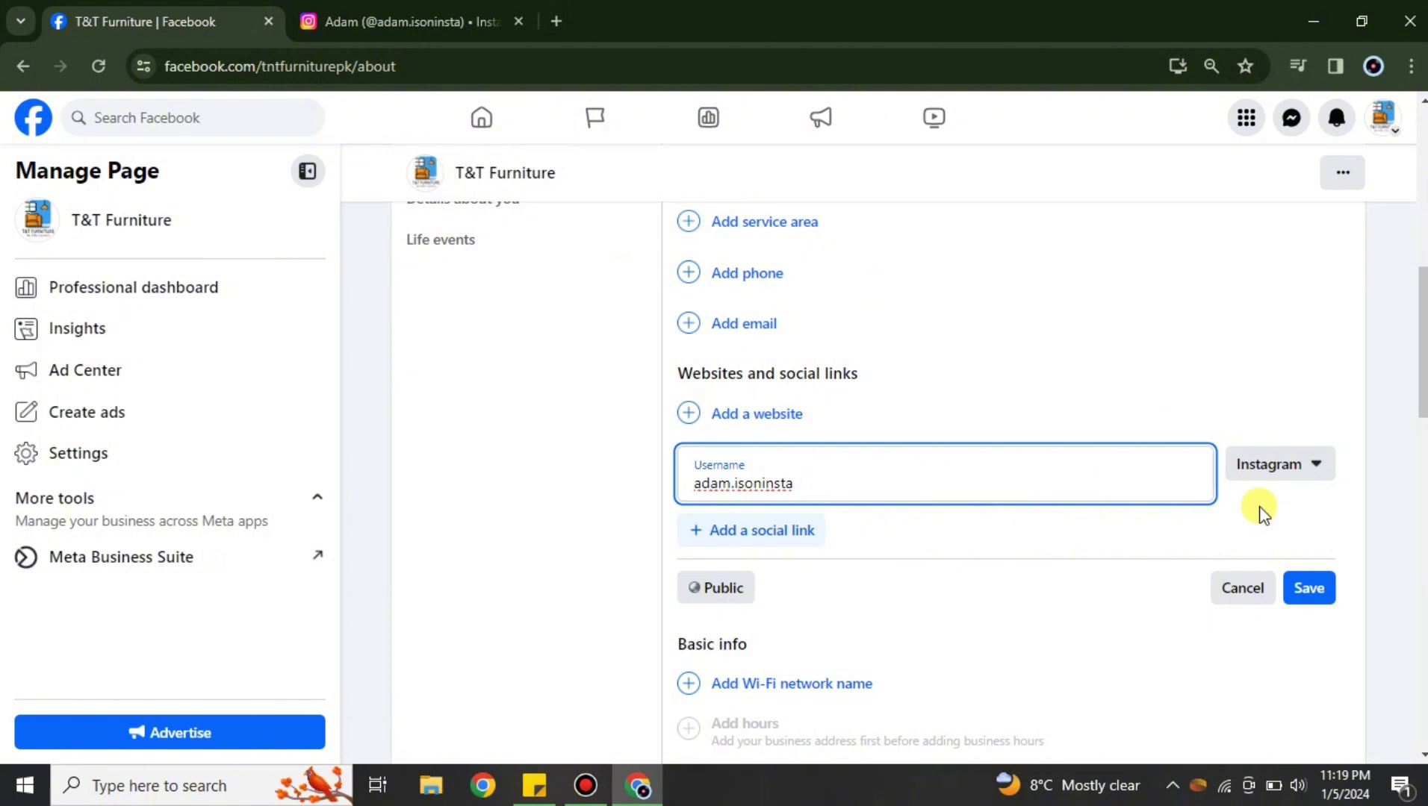
{"action": "left_click", "coordinate": [1313, 589]}
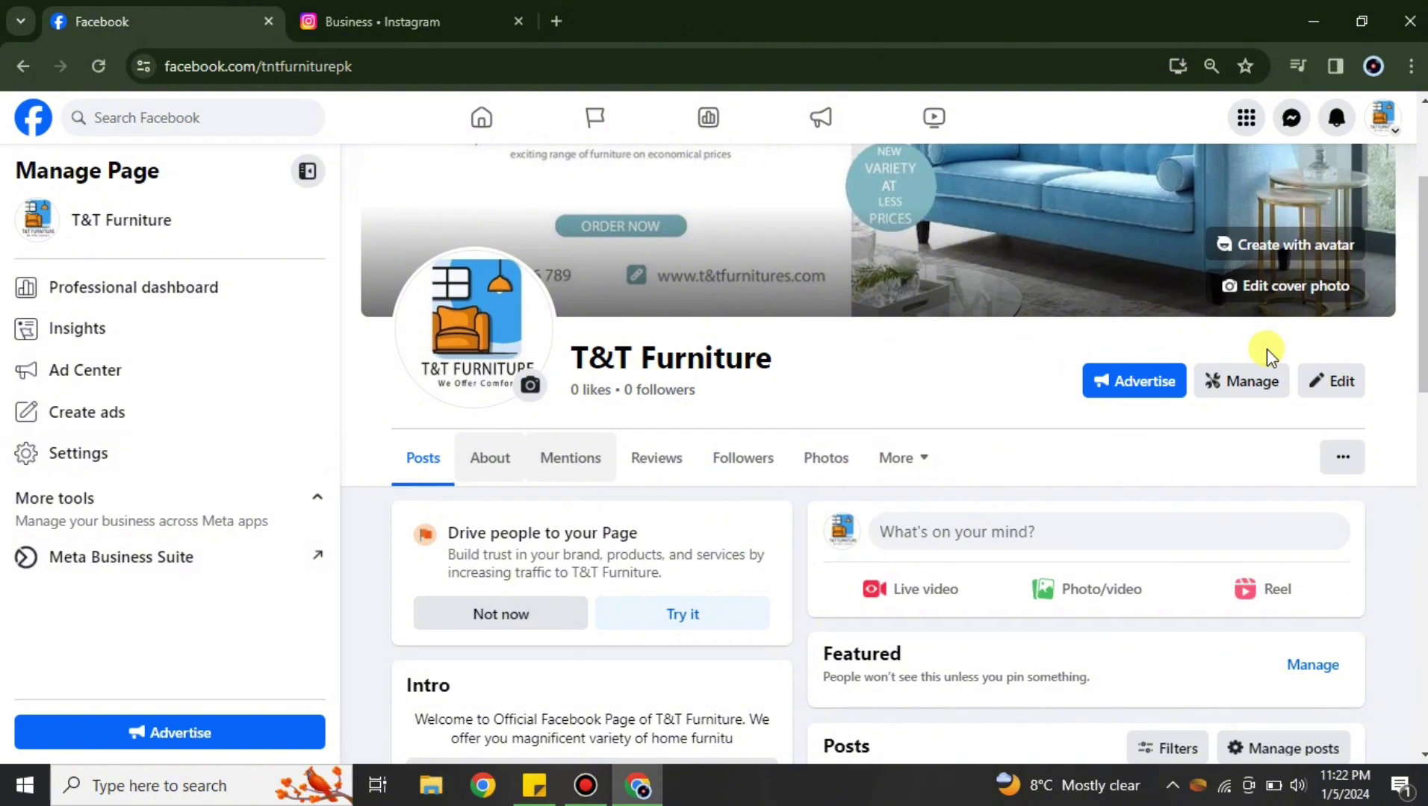
Check the Instagram account under Websites and social links on About, then open Page Settings
{"action": "left_click", "coordinate": [470, 468]}
{"action": "scroll", "coordinate": [902, 657], "scroll_direction": "down", "scroll_amount": 3}
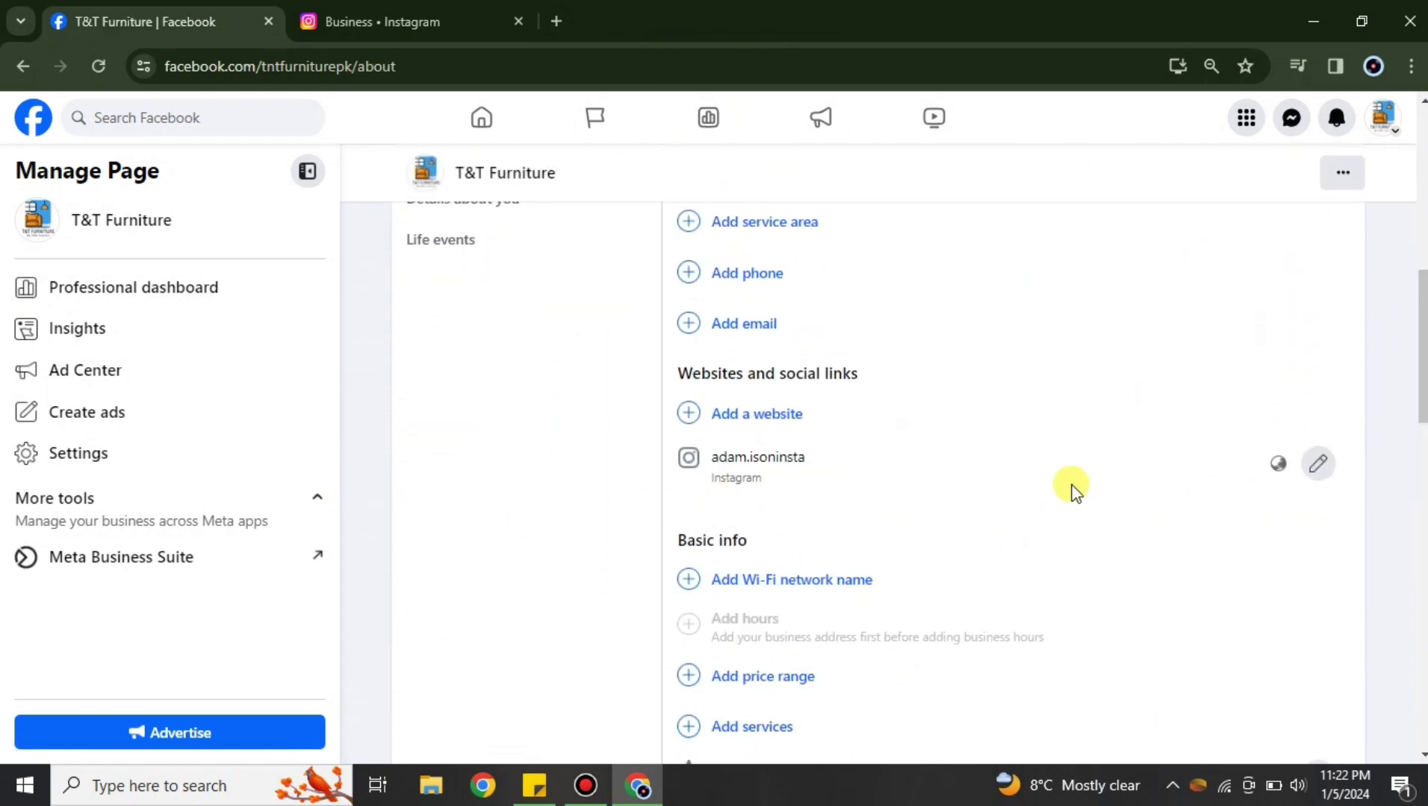
{"action": "left_click", "coordinate": [84, 467]}
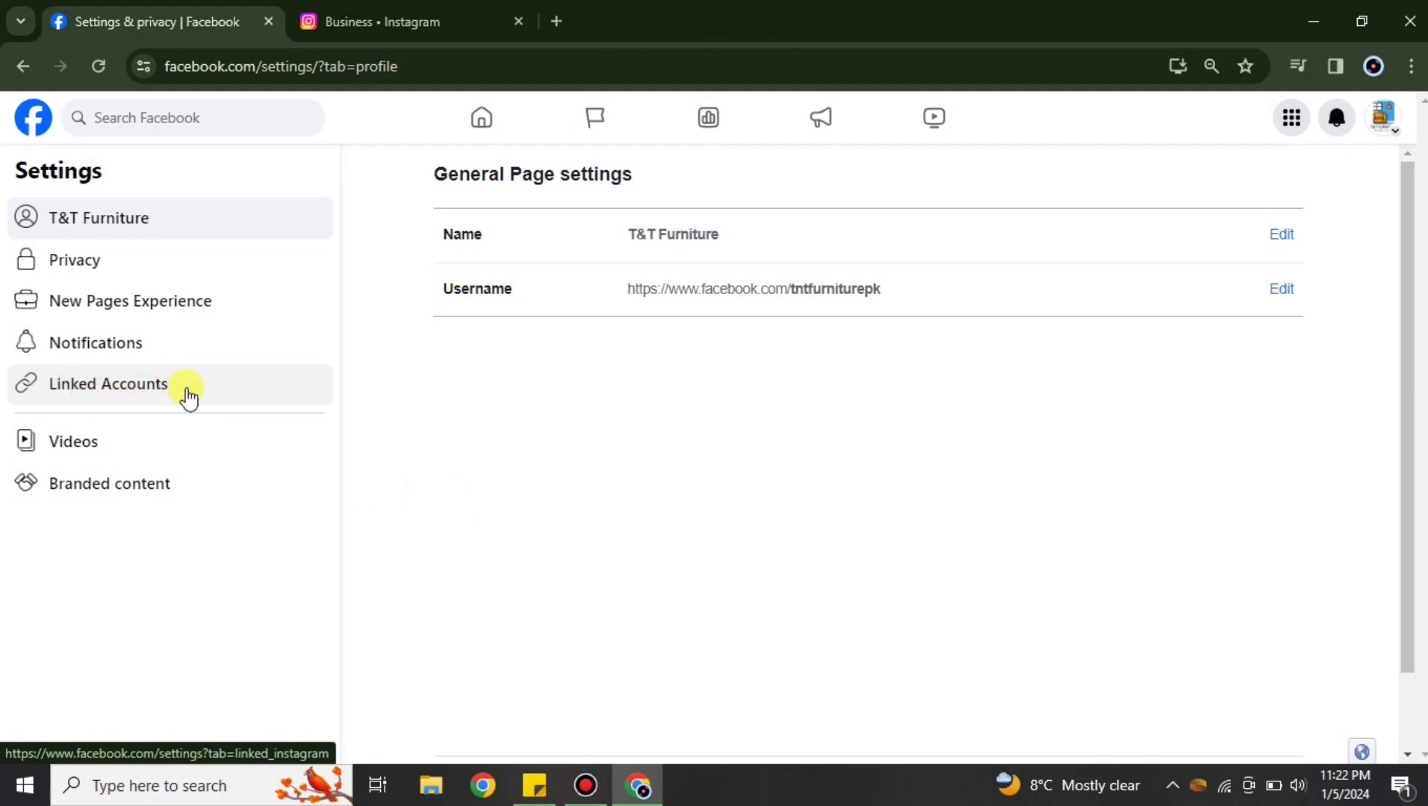
Open Linked Accounts in Settings and scroll to the Instagram panel
{"action": "left_click", "coordinate": [88, 394]}
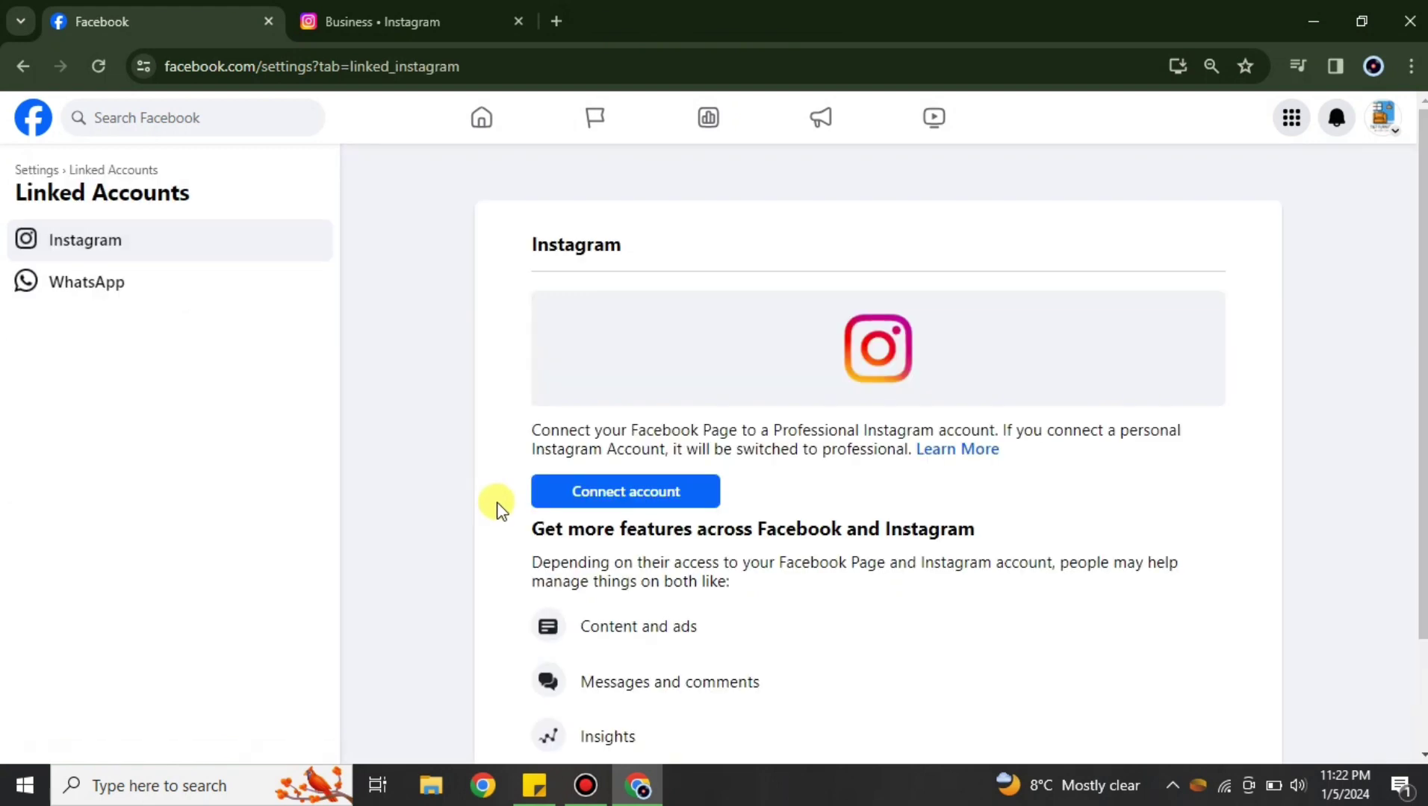
{"action": "scroll", "coordinate": [819, 580], "scroll_direction": "down", "scroll_amount": 2}
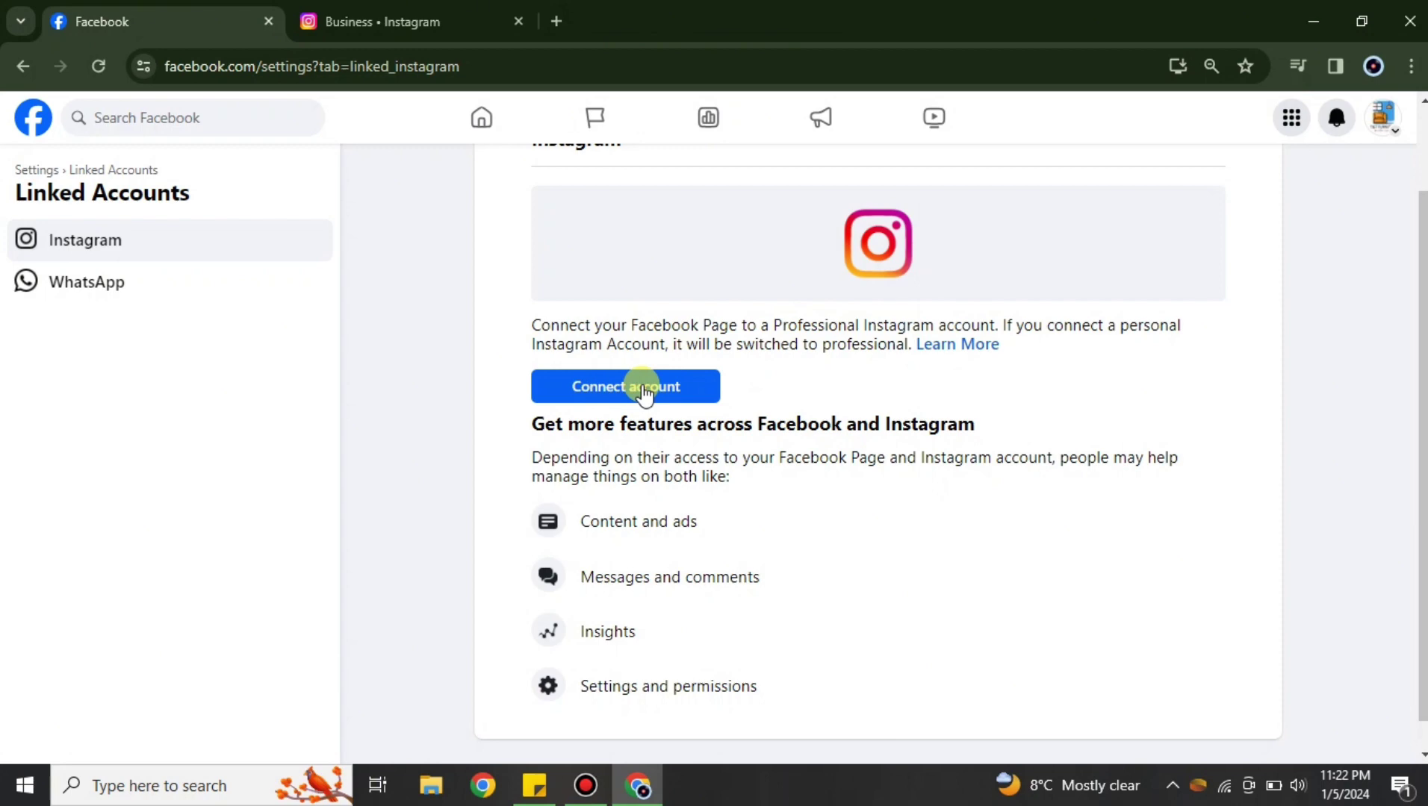
Start connecting the Instagram account, toggle off Inbox message access, and confirm
{"action": "left_click", "coordinate": [581, 387]}
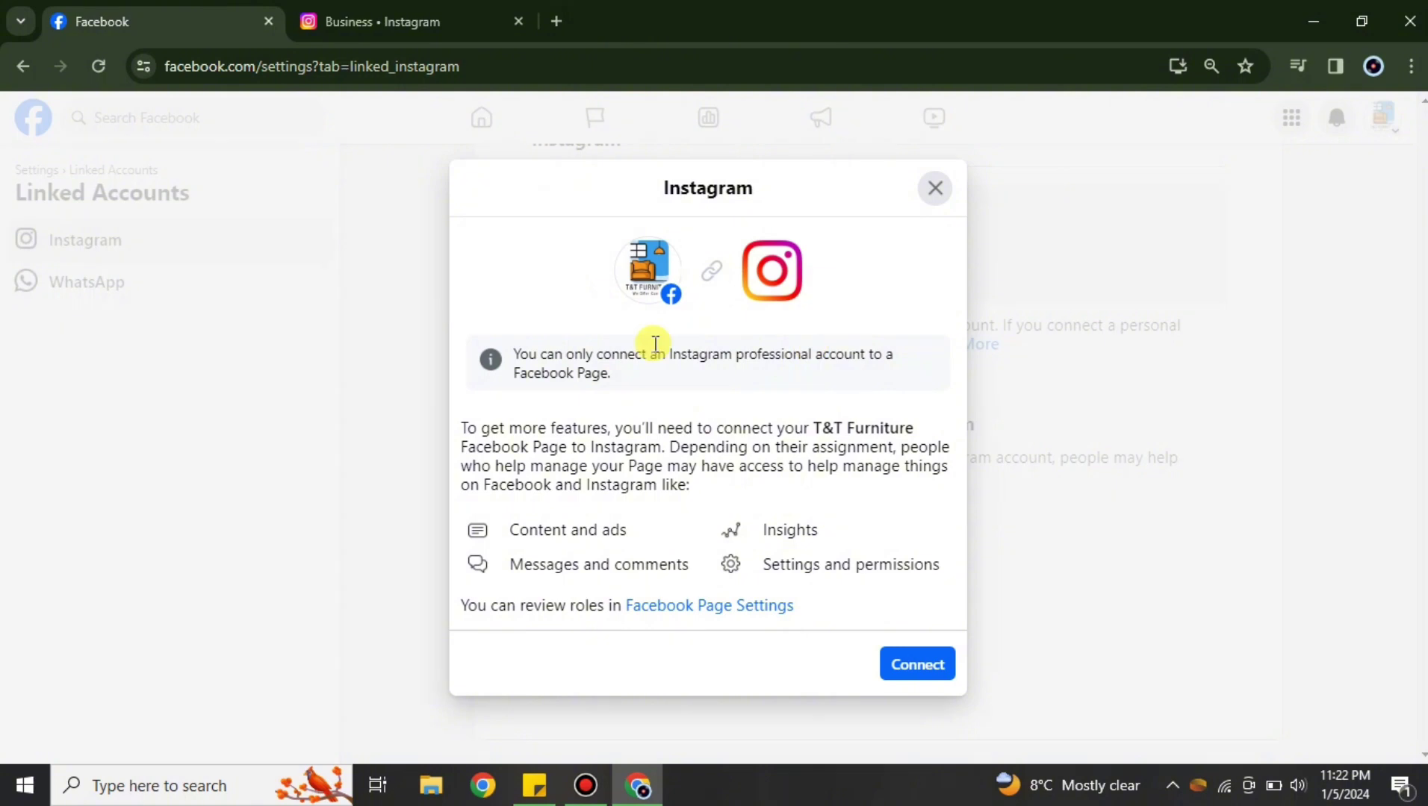
{"action": "left_click", "coordinate": [916, 667]}
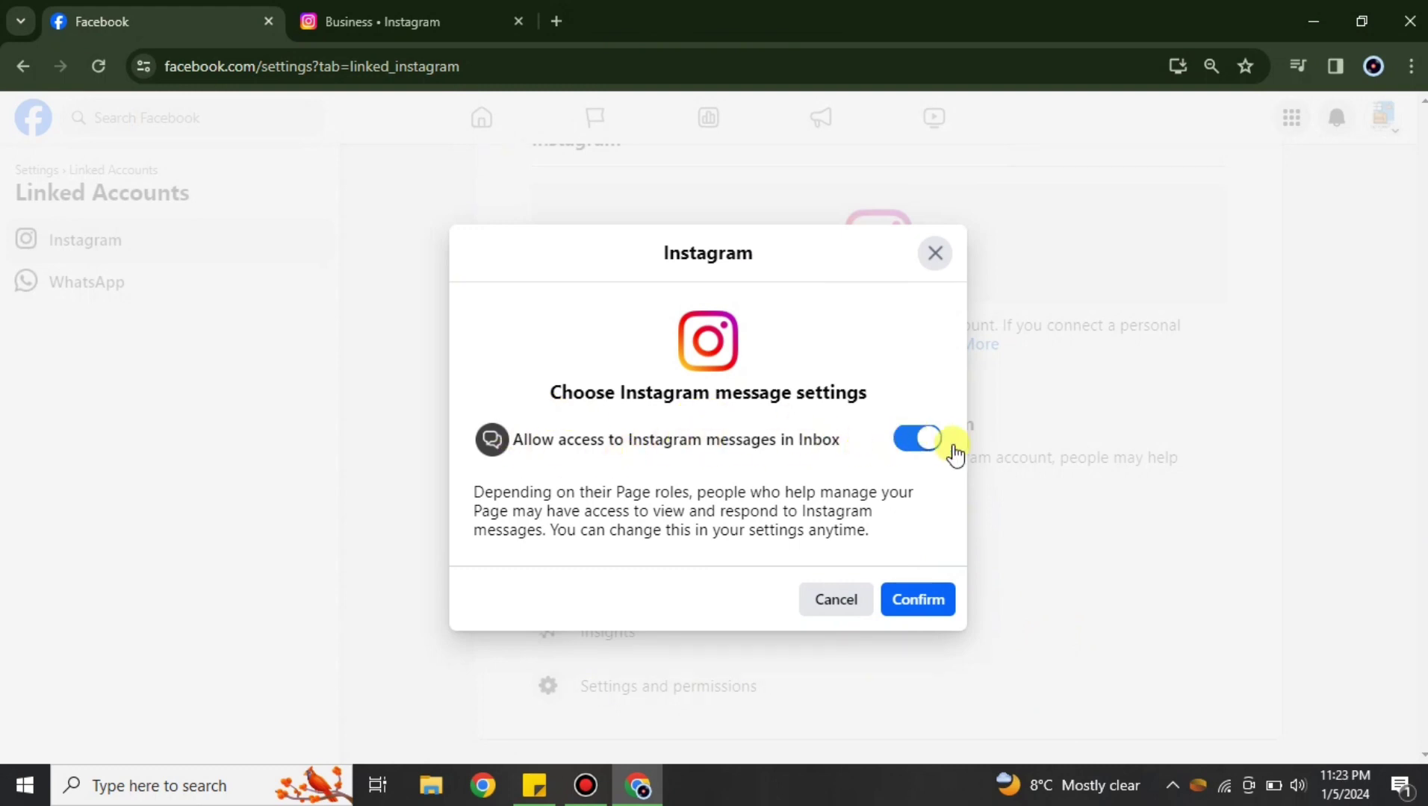
{"action": "left_click", "coordinate": [928, 440]}
{"action": "left_click", "coordinate": [923, 603]}
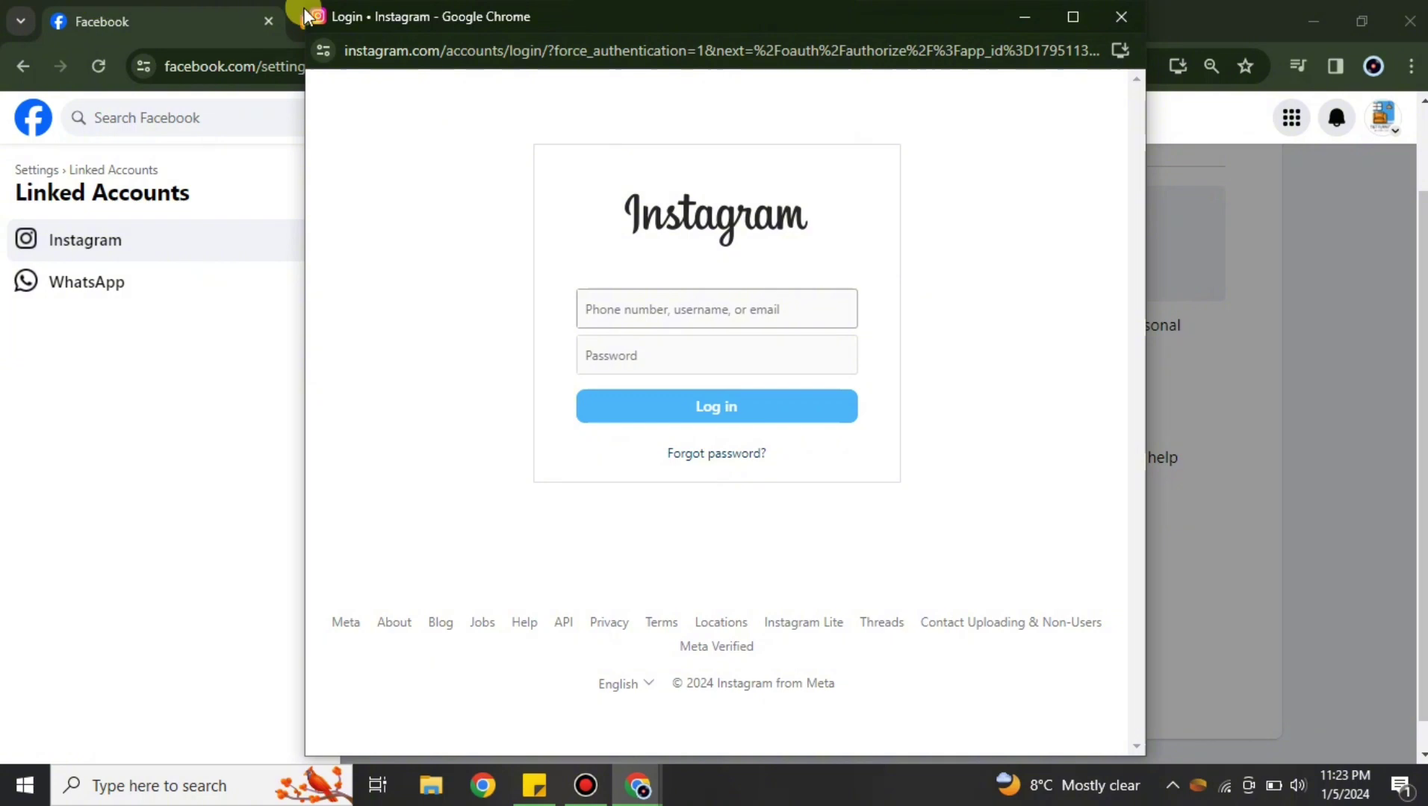
Log in to Instagram in the connection popup using the saved username and the password
{"action": "left_click_drag", "start_coordinate": [687, 28], "coordinate": [707, 107]}
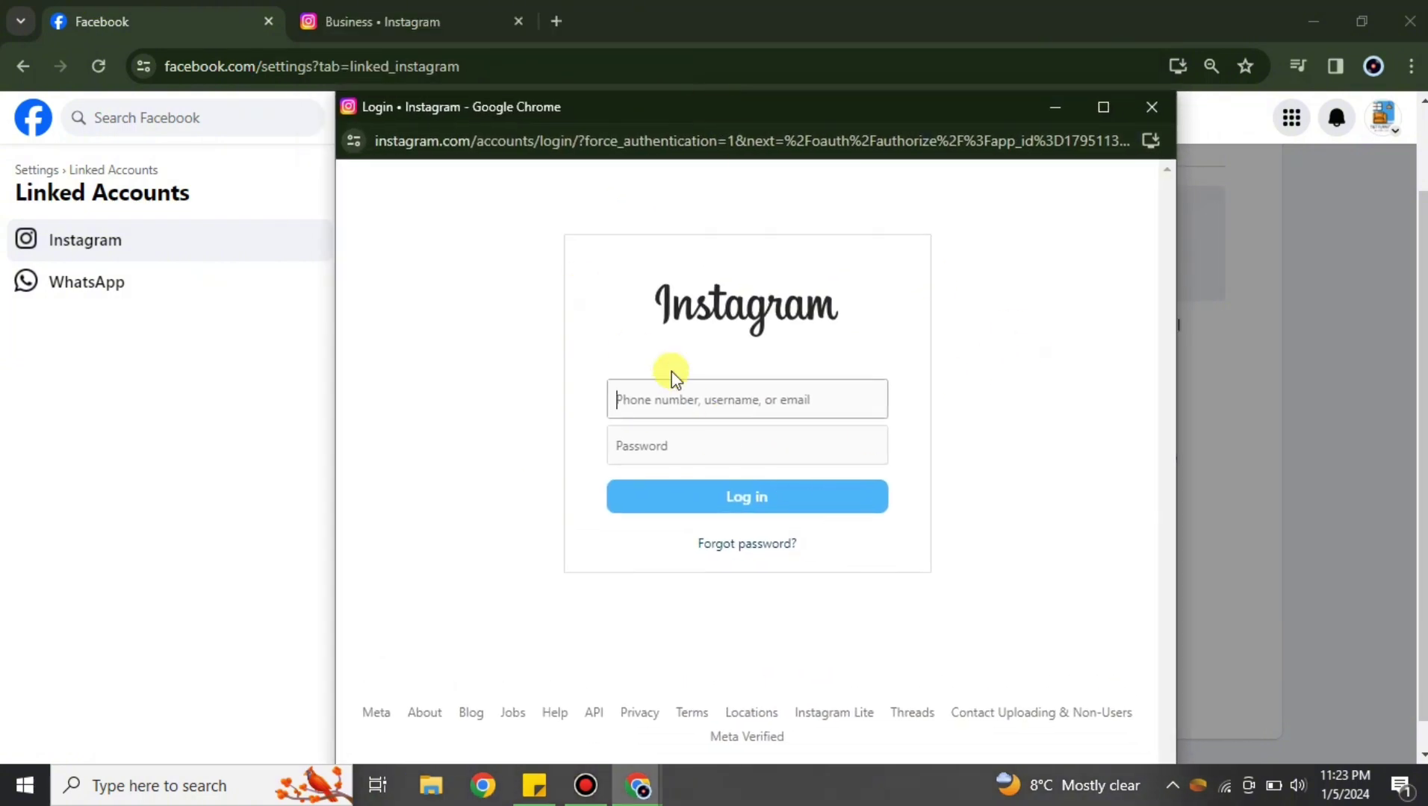
{"action": "left_click", "coordinate": [754, 402]}
{"action": "left_click", "coordinate": [776, 487]}
{"action": "left_click", "coordinate": [707, 444]}
{"action": "type", "text": "•••••••••"}
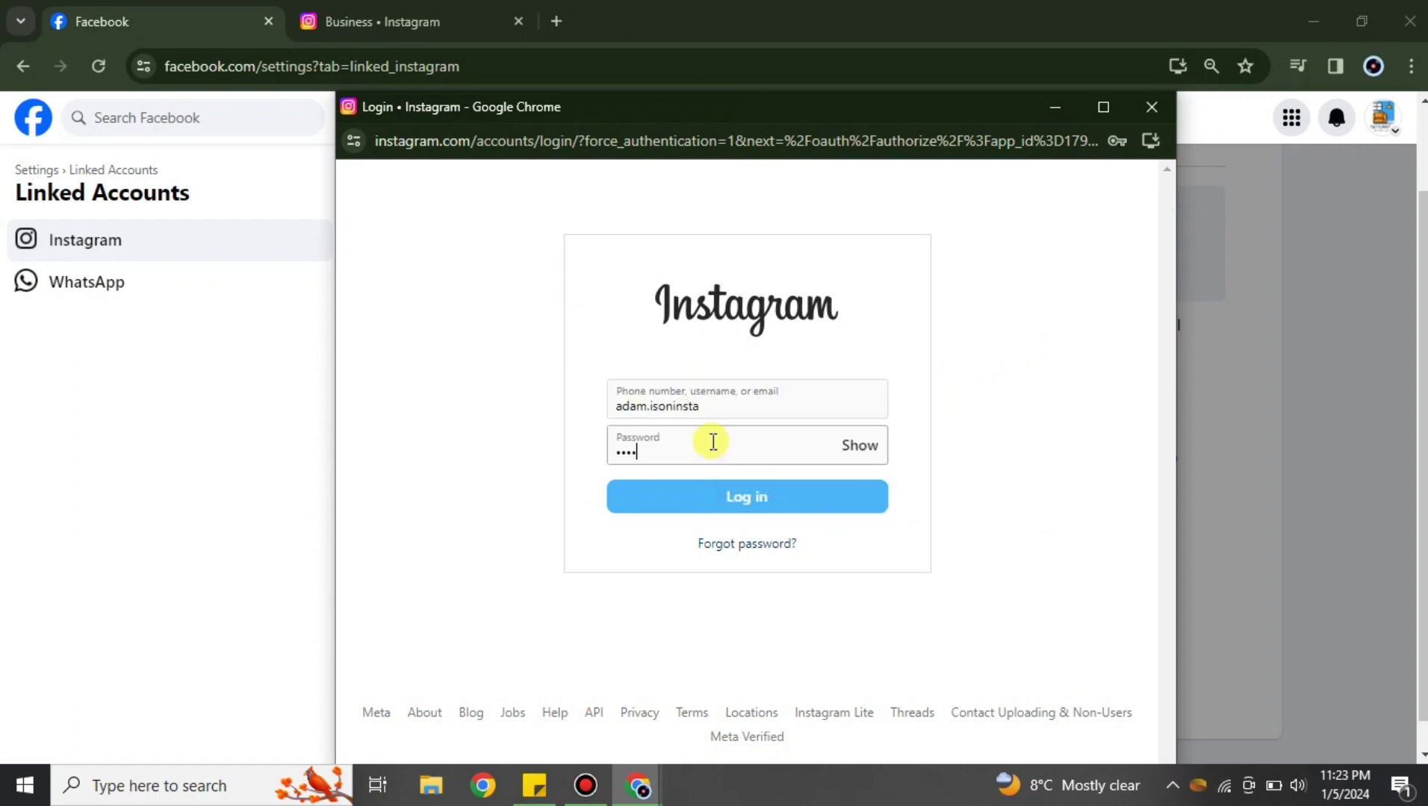
{"action": "left_click", "coordinate": [774, 499]}
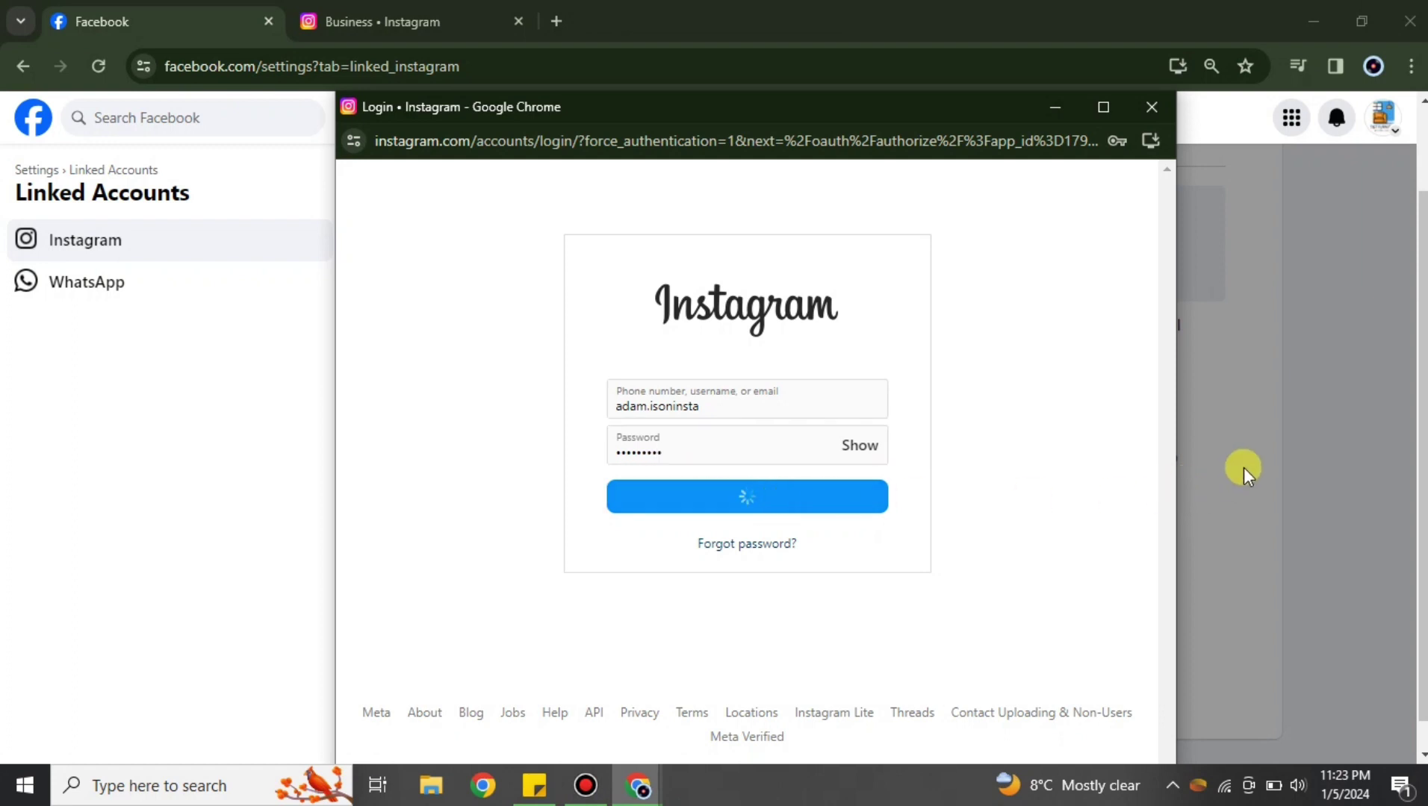